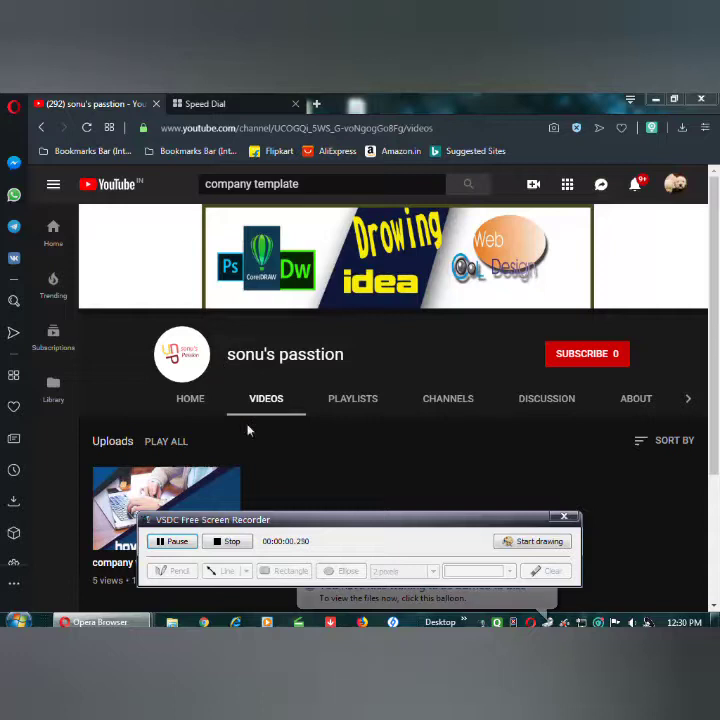
Step: Subscribe to the YouTube channel whose videos page is open in Opera
click(594, 362)
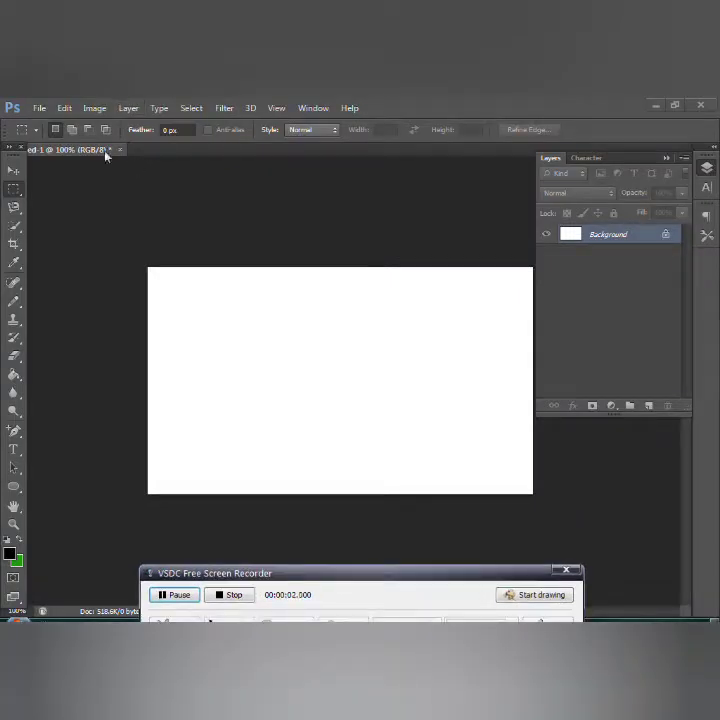
Step: Place the Appal logo file t34yu57y6.ai into the blank canvas
click(39, 107)
click(56, 337)
click(175, 594)
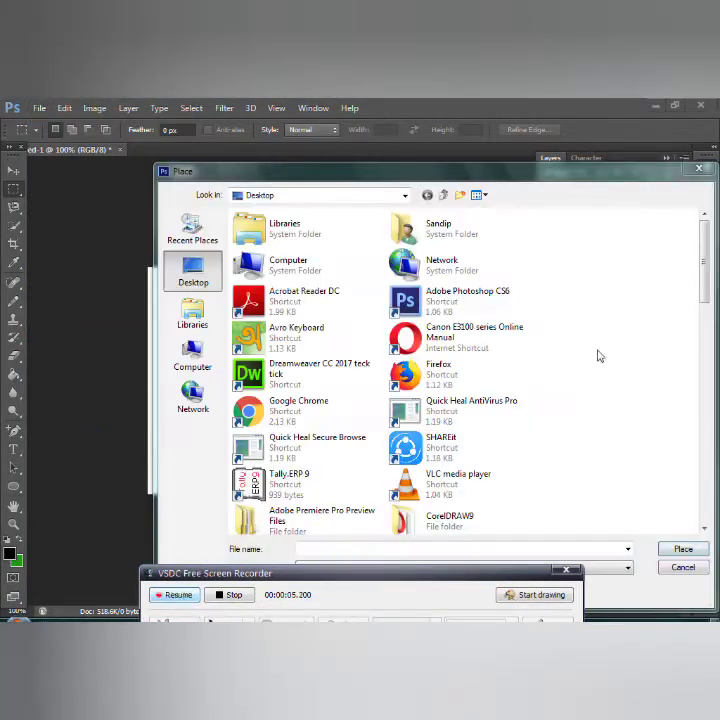
drag(706, 272, 697, 509)
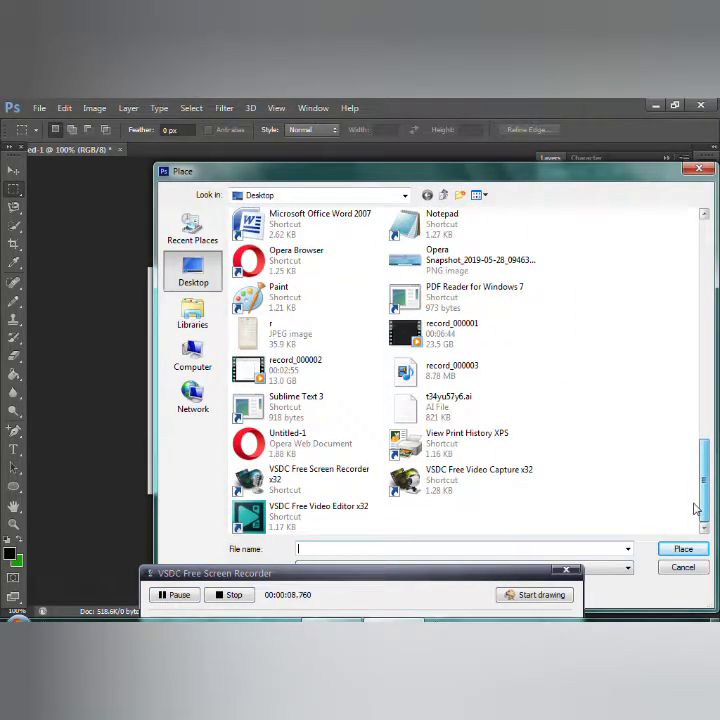
double_click(498, 418)
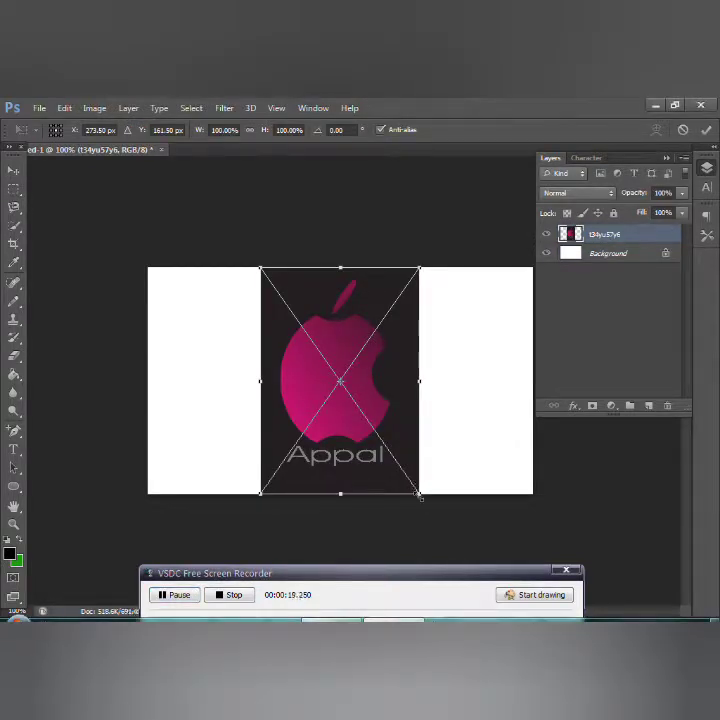
Step: Shrink the placed logo, shift it left of centre and commit
drag(420, 496, 393, 440)
drag(379, 323, 279, 350)
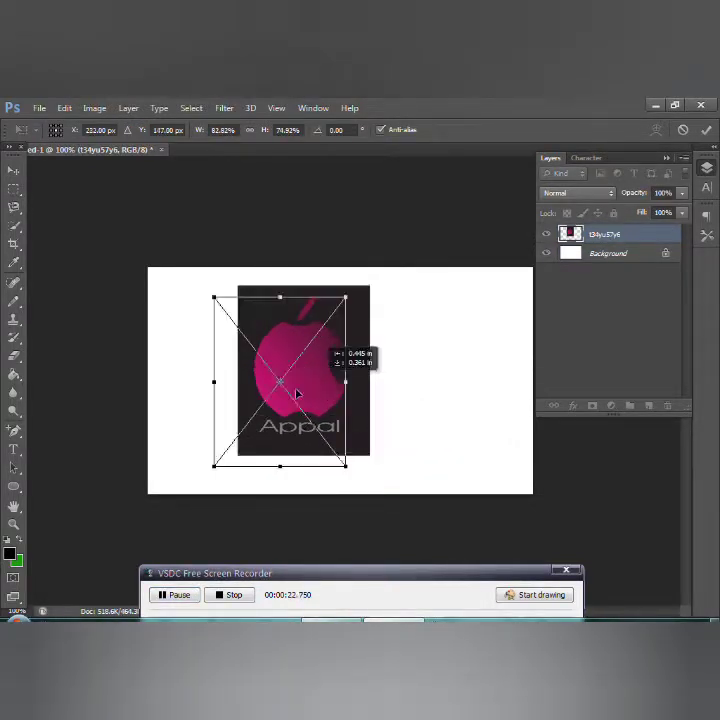
key(Return)
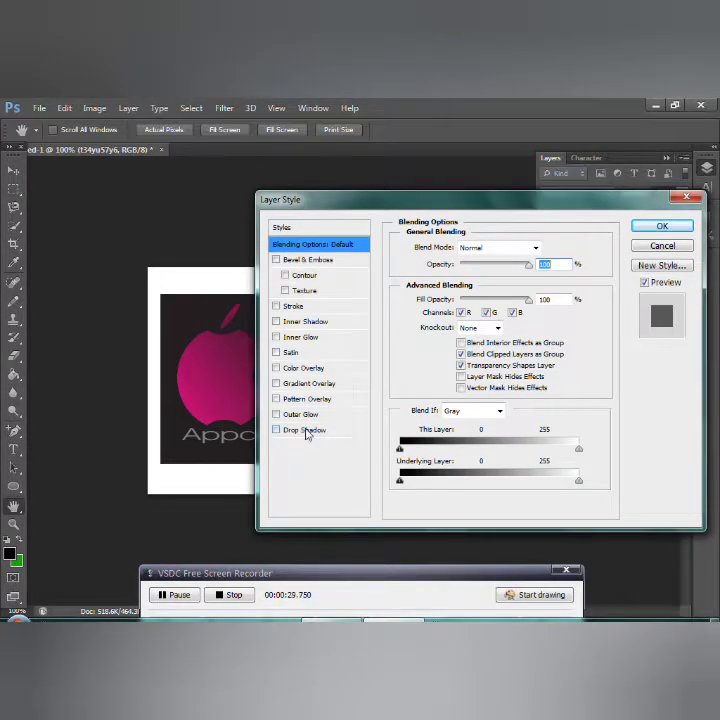
Step: Give the logo a drop shadow with Distance 20, Spread 27 and Size 24
click(305, 430)
mouse_move(457, 314)
mouse_down()
mouse_move(464, 310)
mouse_move(467, 329)
mouse_up()
click(467, 329)
click(472, 342)
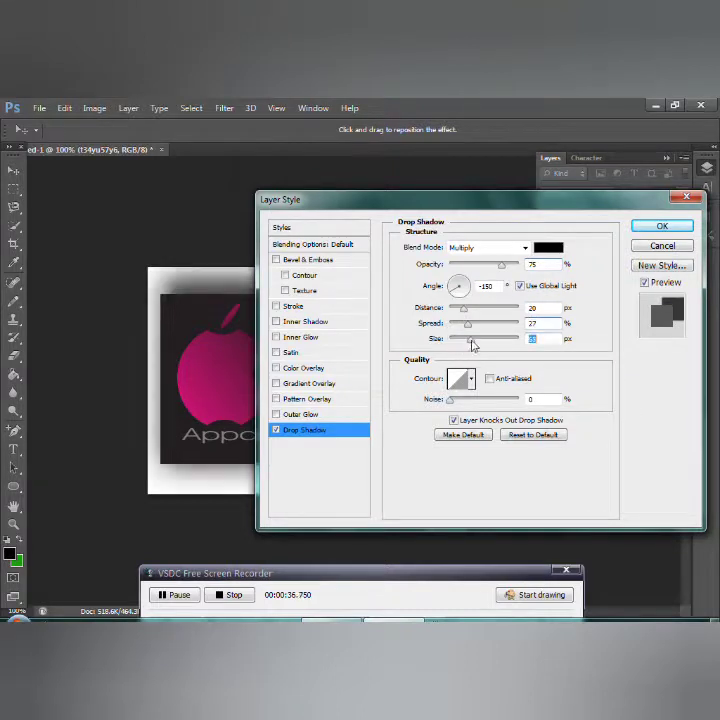
mouse_move(478, 341)
mouse_down()
mouse_move(525, 339)
mouse_move(463, 339)
mouse_up()
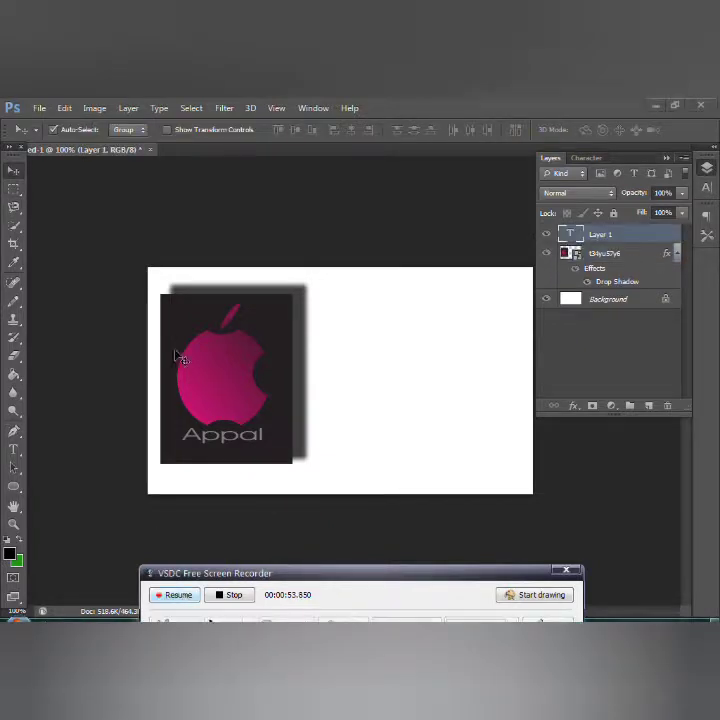
Step: Delete the Appal logo layer so the canvas is blank again
drag(244, 386, 260, 382)
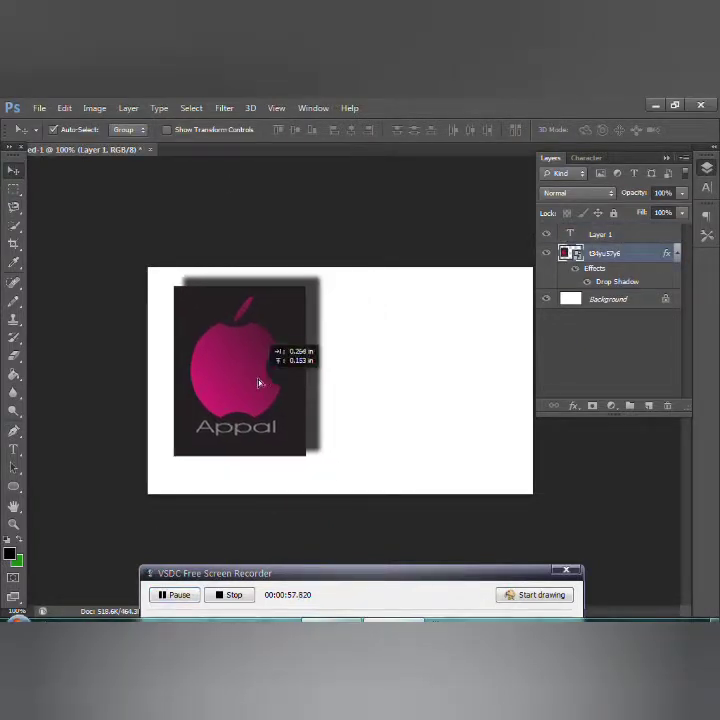
key(ctrl+z)
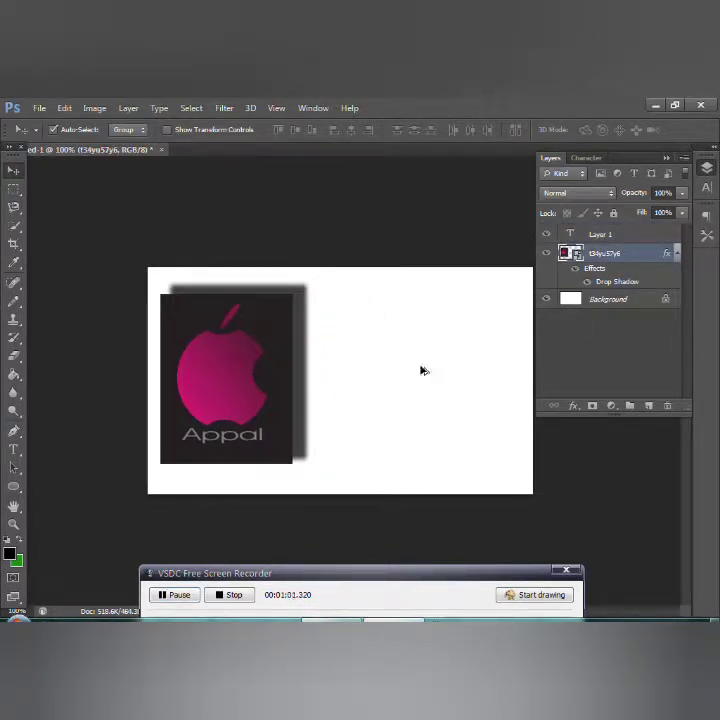
key(Delete)
Step: Place t34yu57y6.ai into the canvas a second time
click(39, 108)
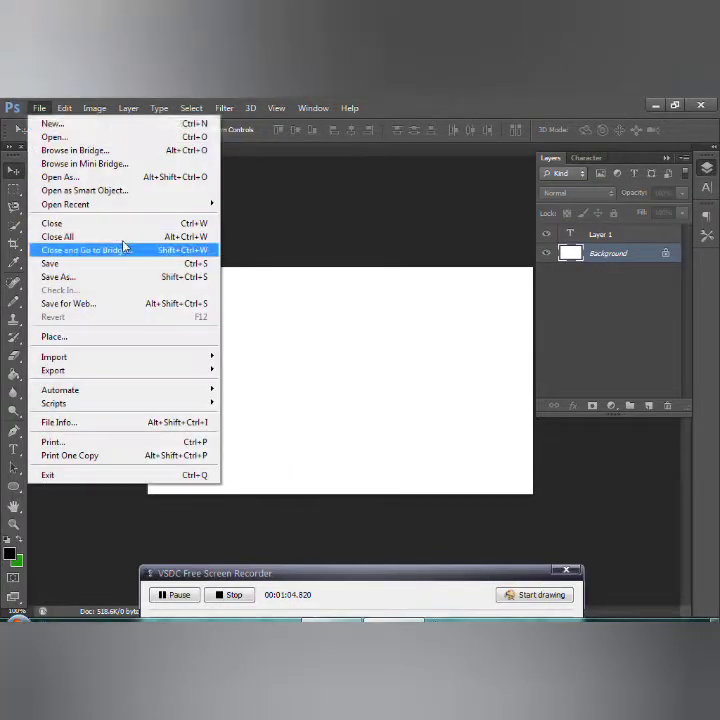
click(55, 336)
drag(705, 245, 707, 423)
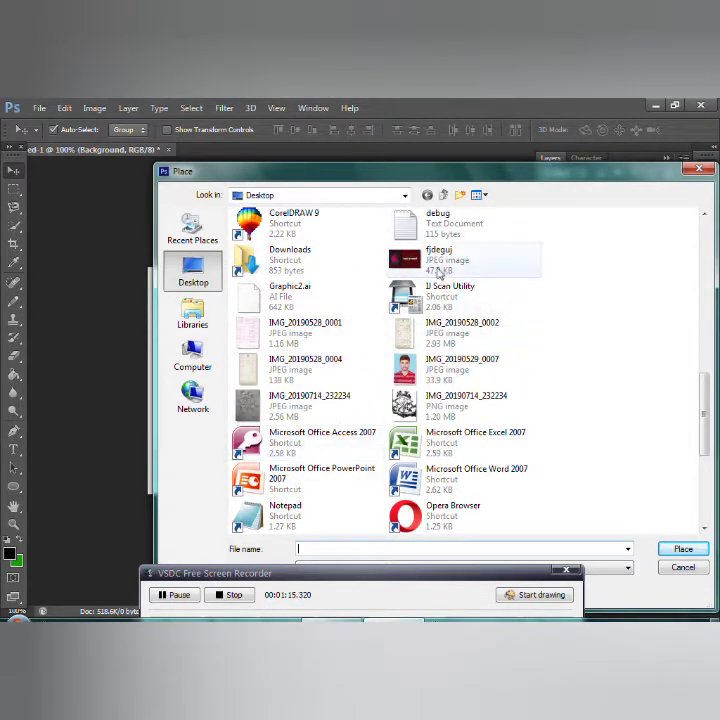
scroll(549, 385, up, 2)
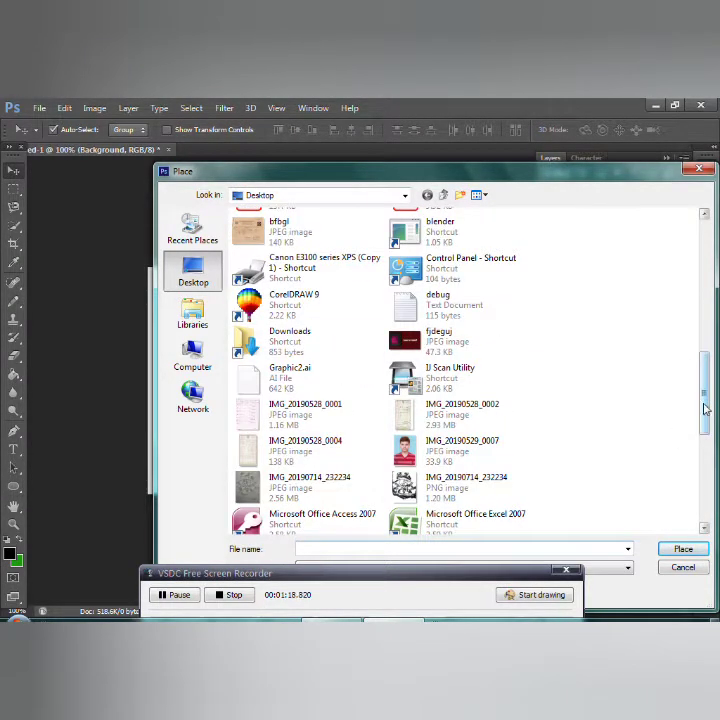
mouse_move(703, 407)
mouse_down()
mouse_move(702, 375)
mouse_move(705, 485)
mouse_up()
double_click(251, 460)
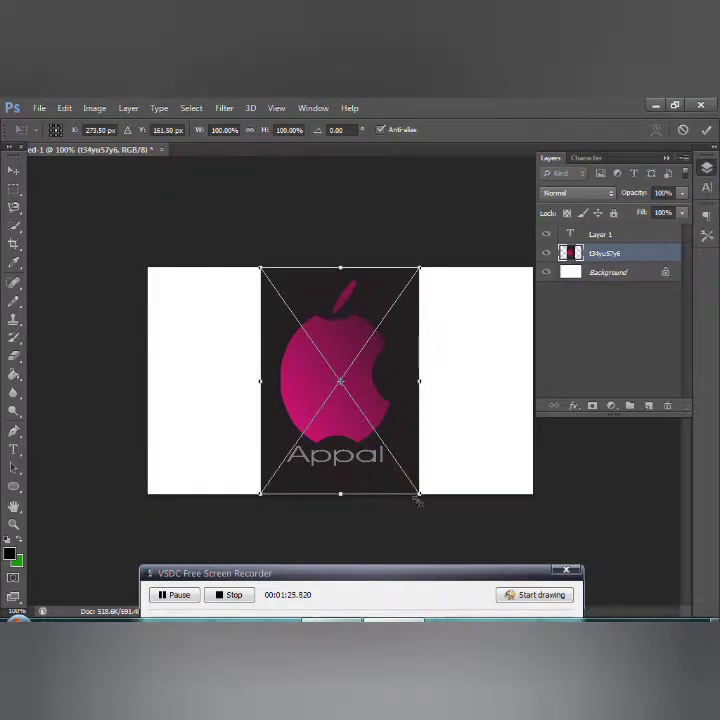
Step: Scale the logo down to a small card near the top-left corner and commit
drag(421, 496, 376, 418)
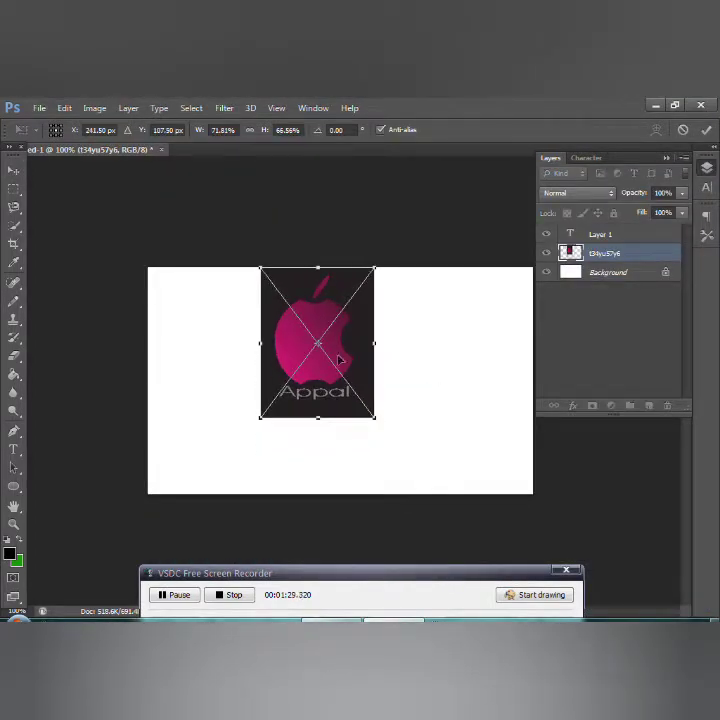
mouse_move(339, 360)
mouse_down()
mouse_move(236, 381)
mouse_move(255, 398)
mouse_up()
drag(276, 441, 238, 394)
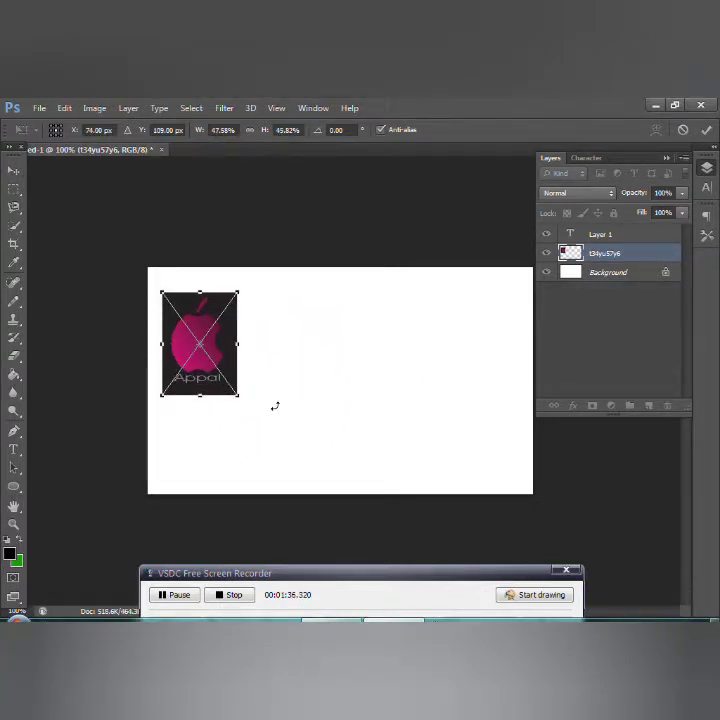
key(Return)
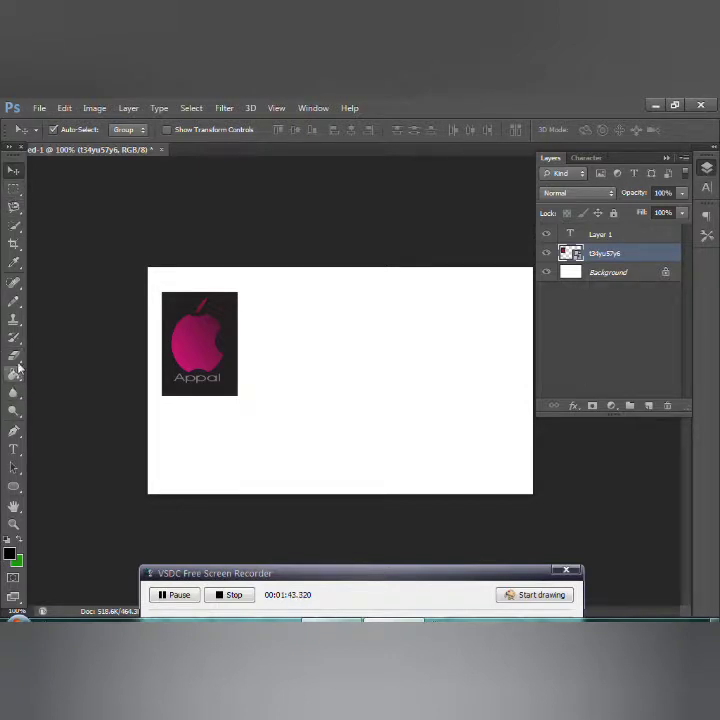
Step: Select a tall rectangle in the canvas centre and set the foreground colour to #cf3b19
click(14, 188)
mouse_move(305, 307)
mouse_down()
mouse_move(356, 412)
mouse_move(404, 455)
mouse_up()
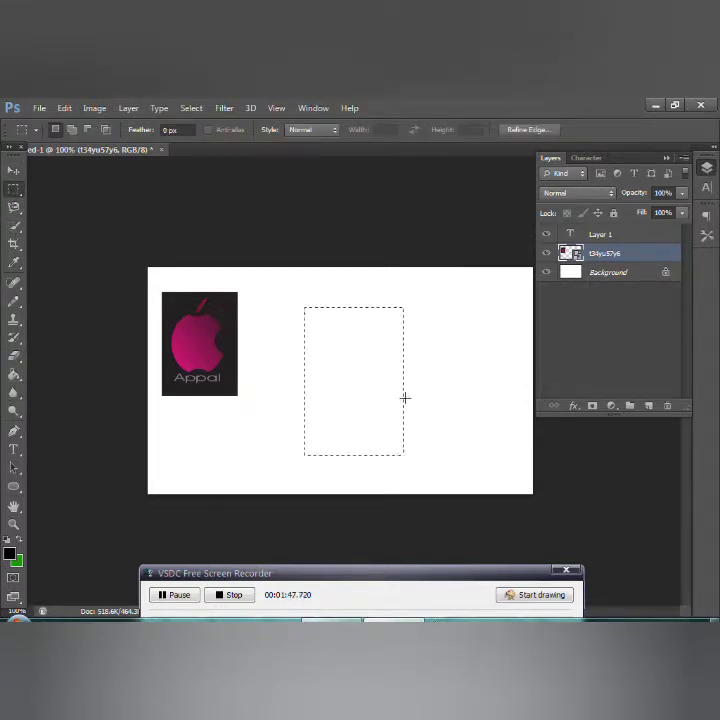
click(9, 553)
mouse_move(460, 413)
mouse_down()
mouse_move(532, 452)
mouse_move(567, 387)
mouse_up()
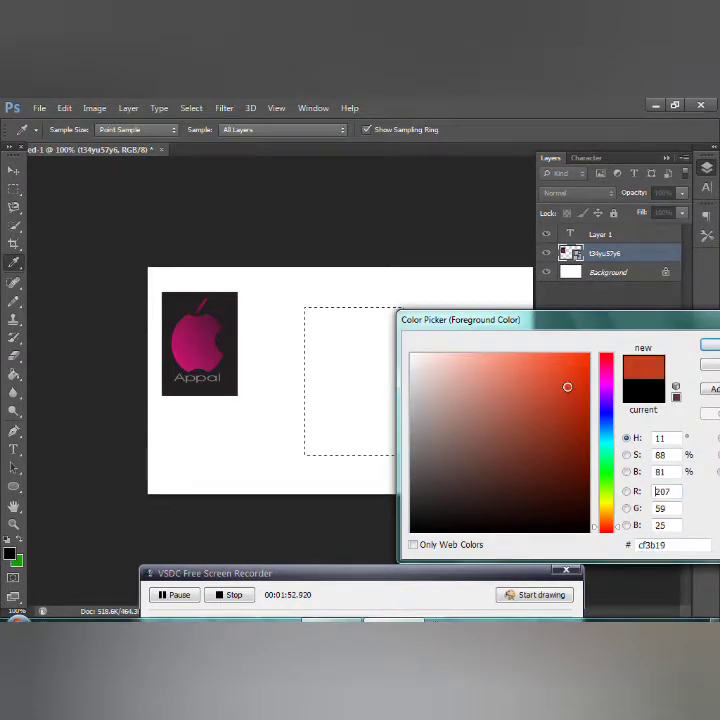
click(710, 345)
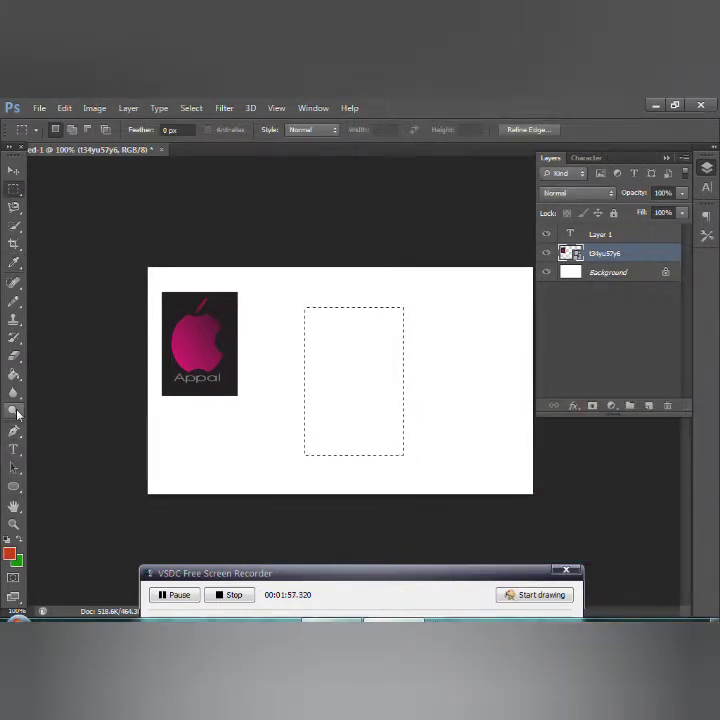
Step: Fill the rectangle with orange-red on new Layer 2, then deselect
click(13, 374)
click(333, 376)
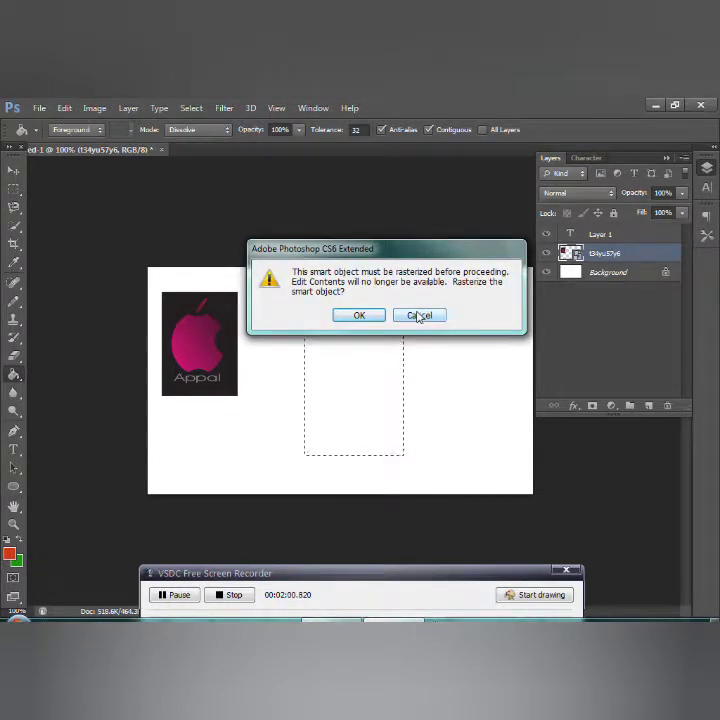
click(415, 316)
click(363, 307)
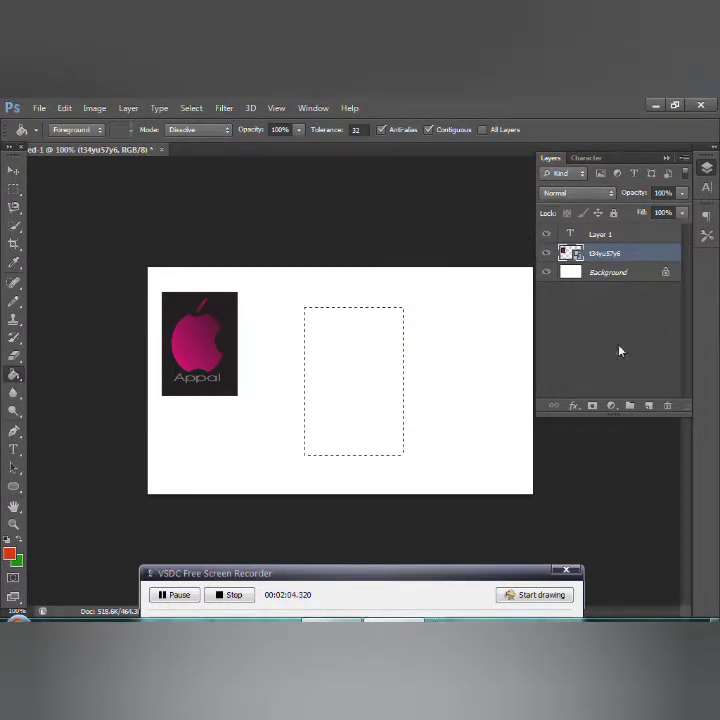
click(629, 406)
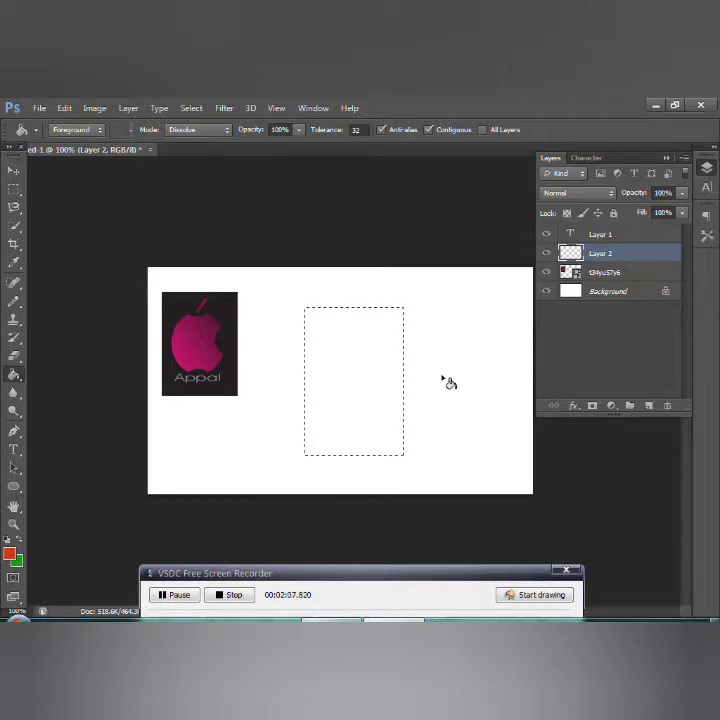
click(378, 430)
click(14, 170)
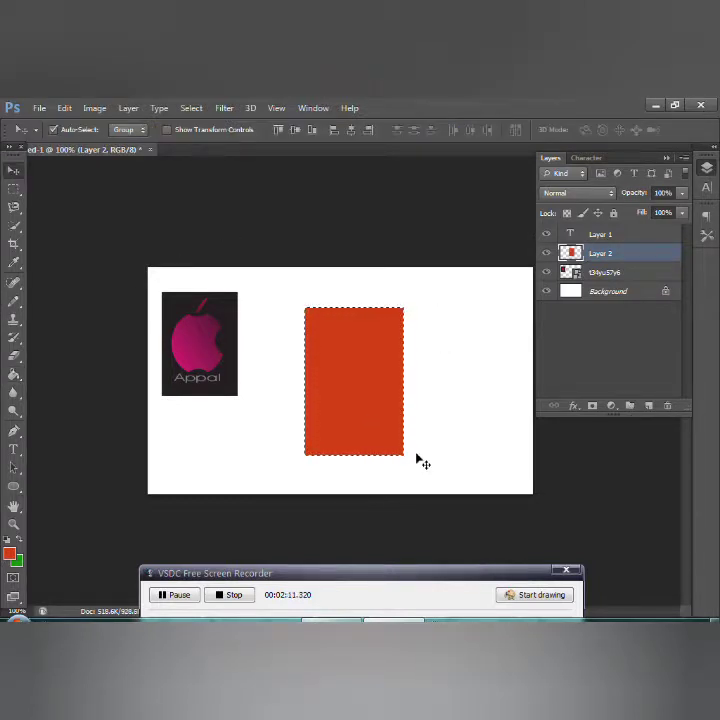
click(14, 188)
click(178, 418)
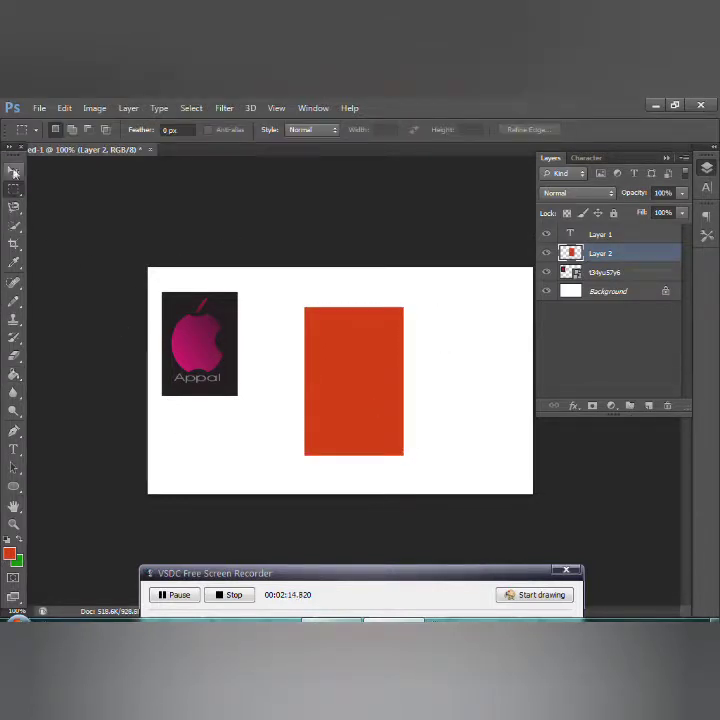
click(14, 170)
Step: Undo the pasted pink apple and nudge the red rectangle slightly right and up
key(ctrl+v)
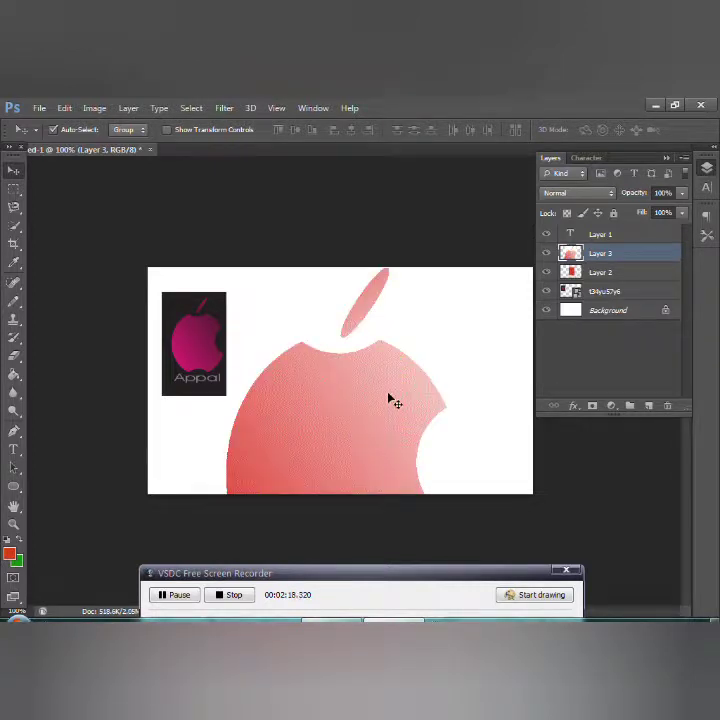
key(ctrl+z)
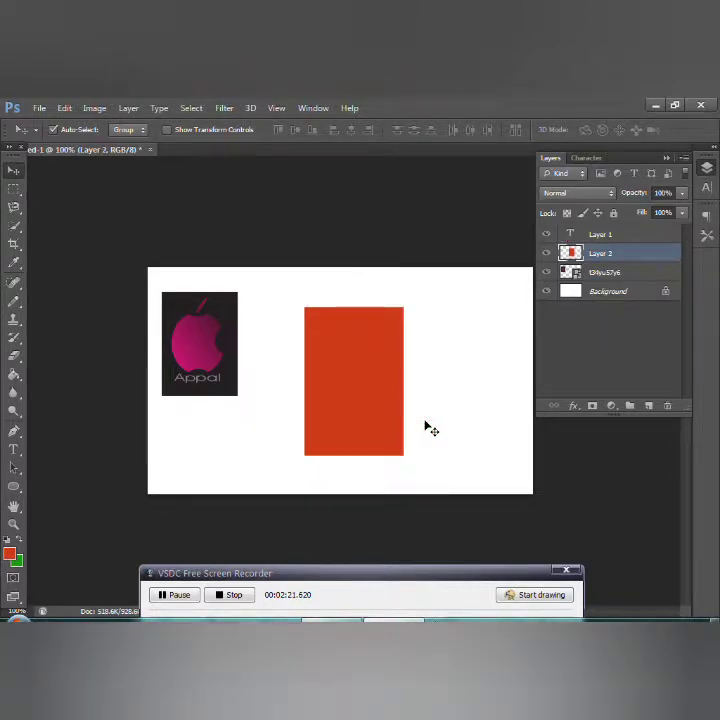
drag(336, 378, 341, 381)
key(ctrl+t)
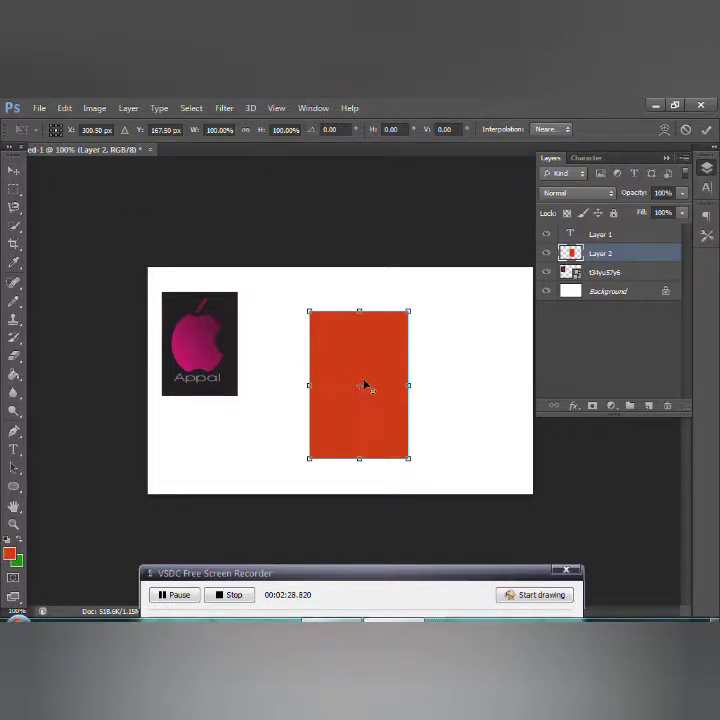
key(Return)
drag(365, 385, 366, 377)
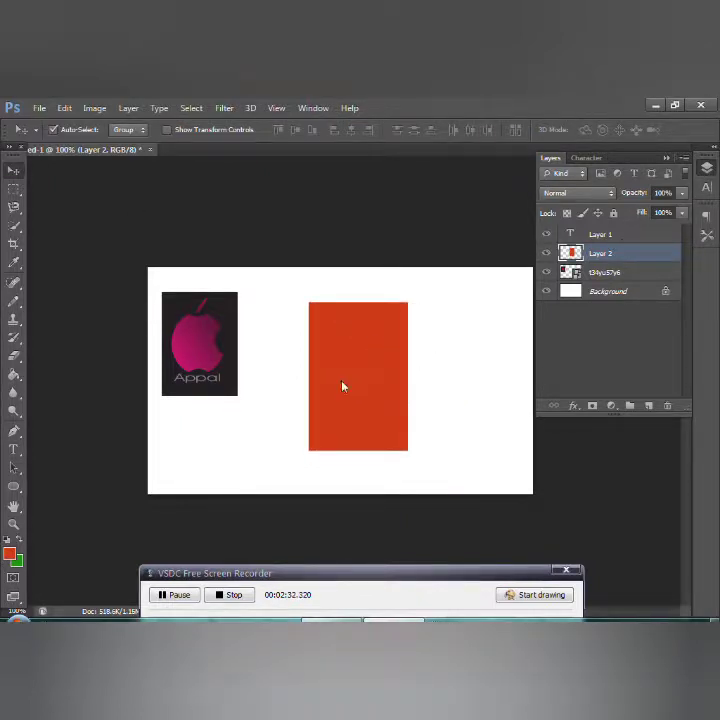
key(ctrl+v)
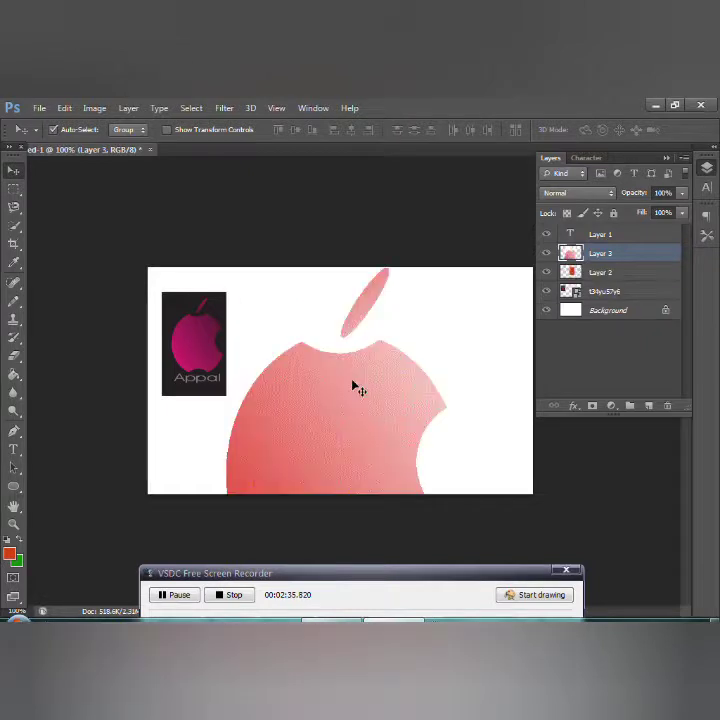
key(ctrl+z)
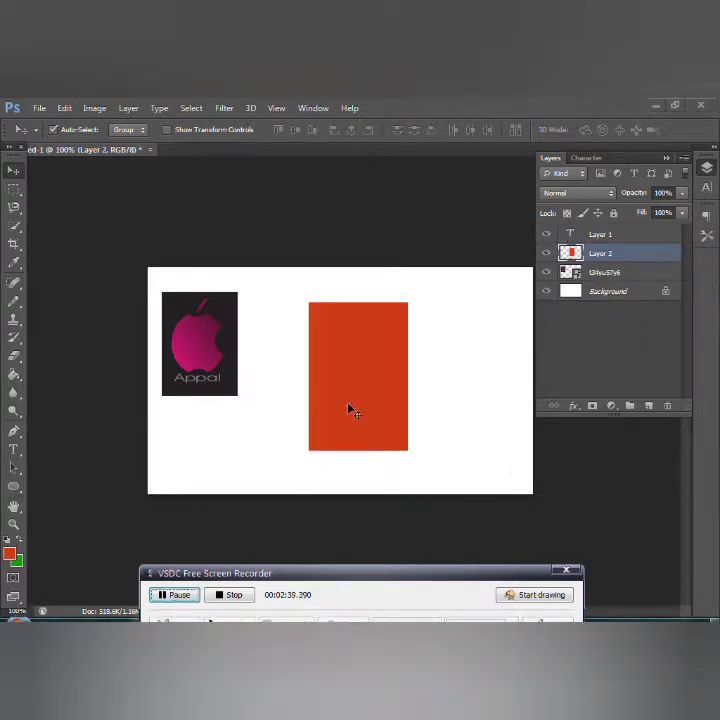
Step: Duplicate the red rectangle down-right and raise the copy's Brightness to 60
drag(350, 410, 379, 429)
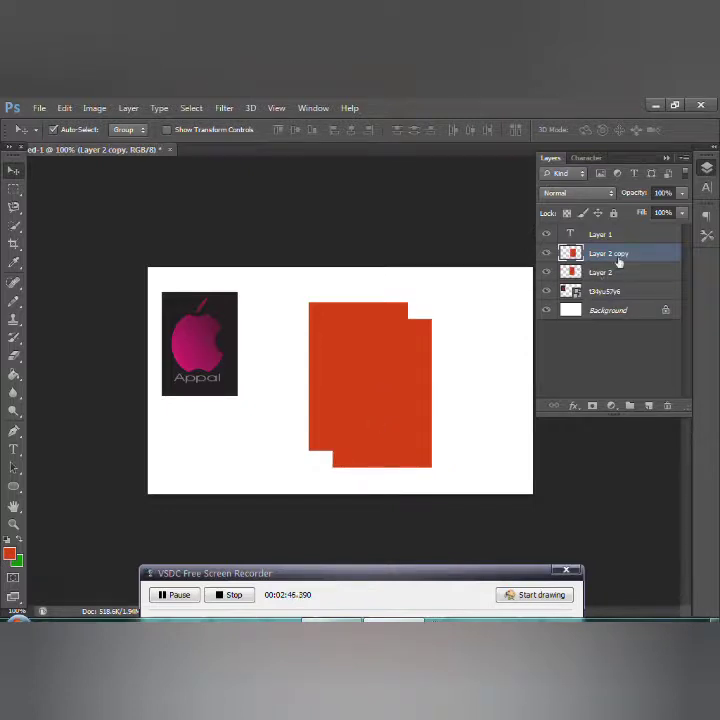
click(94, 108)
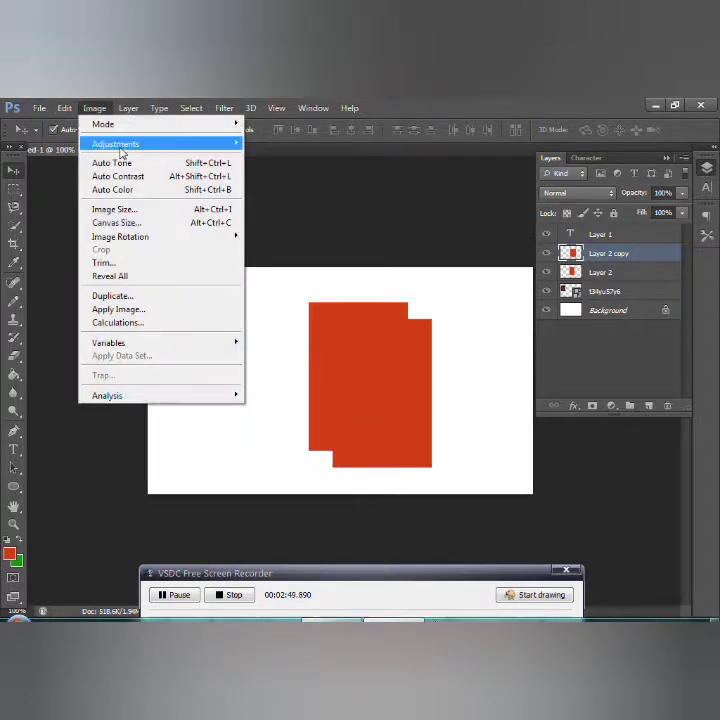
click(262, 145)
drag(202, 417, 258, 422)
key(Return)
key(v)
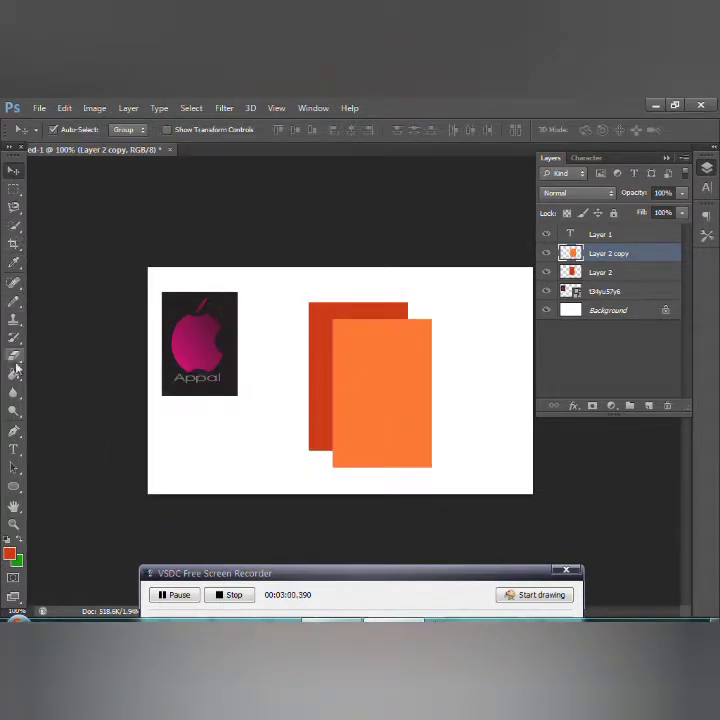
click(14, 431)
click(310, 303)
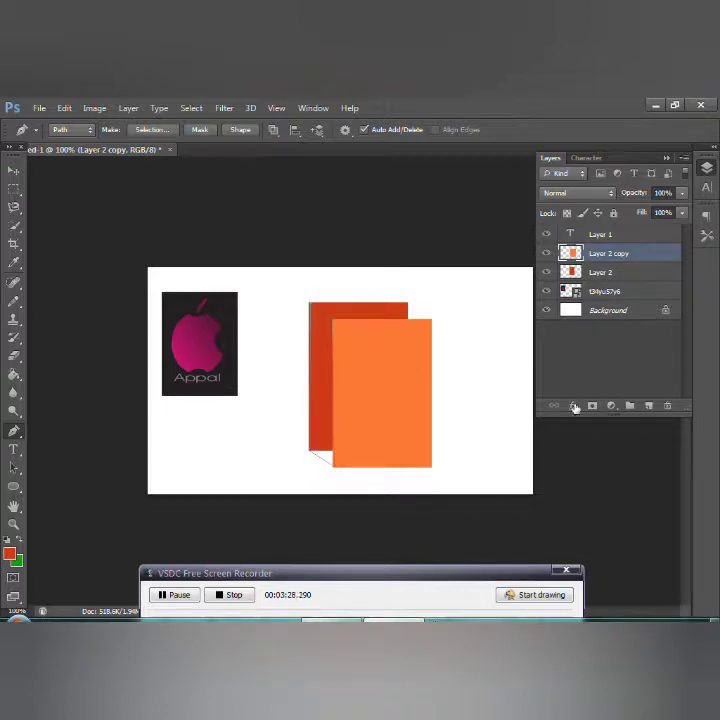
click(649, 406)
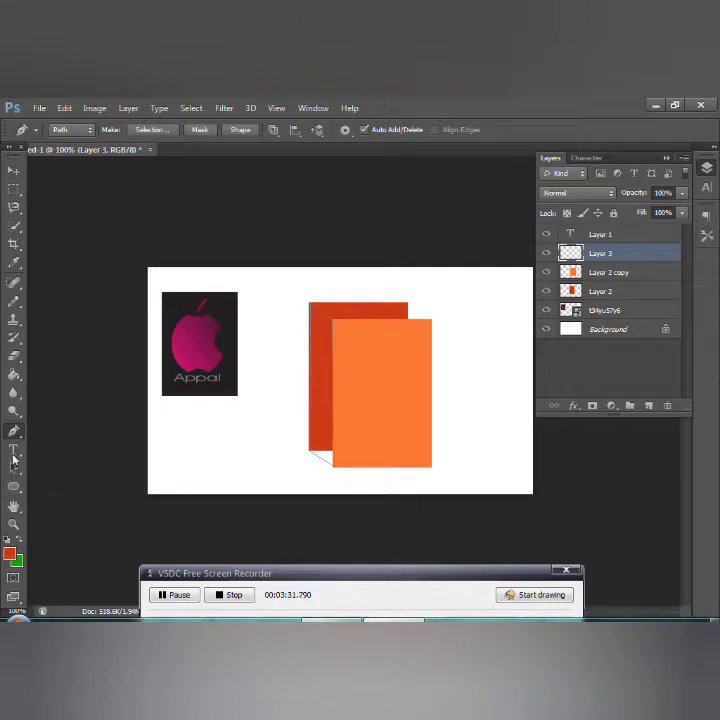
click(17, 376)
click(327, 370)
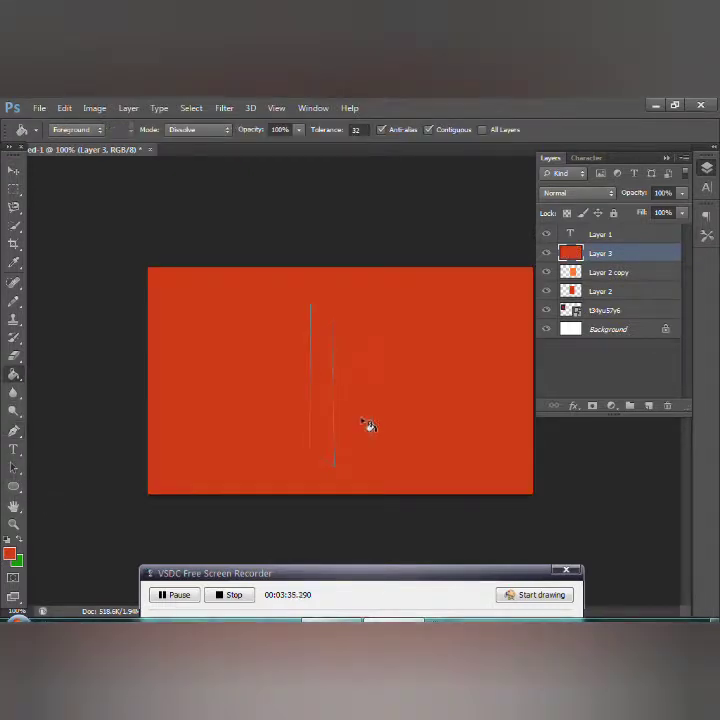
key(ctrl+z)
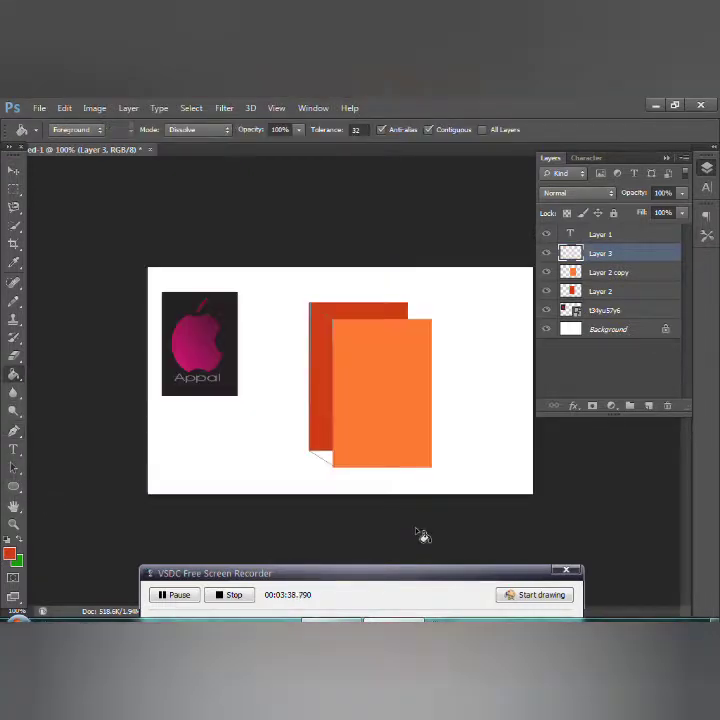
click(333, 380)
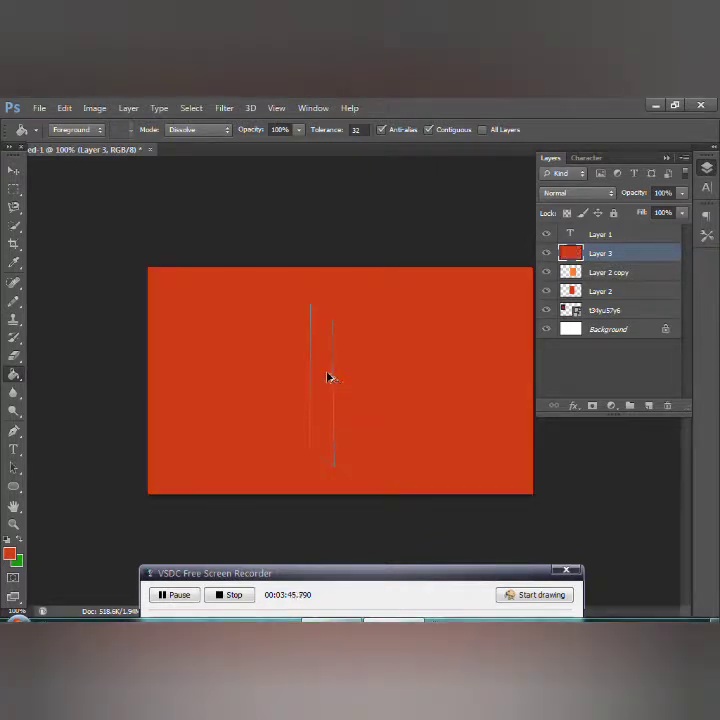
key(ctrl+z)
key(v)
key(Delete)
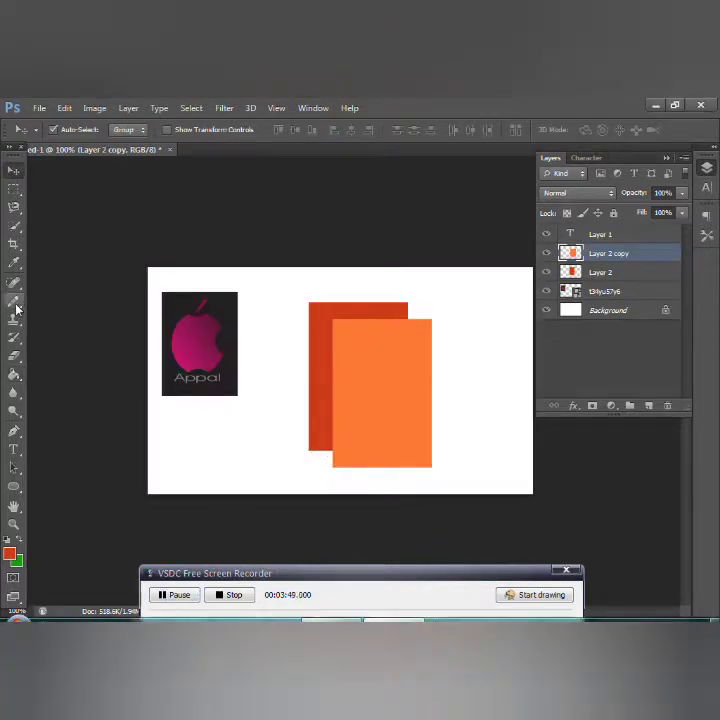
Step: Outline the slanted left side panel with Polygonal Lasso and fill it red on new Layer 3
click(14, 300)
click(14, 207)
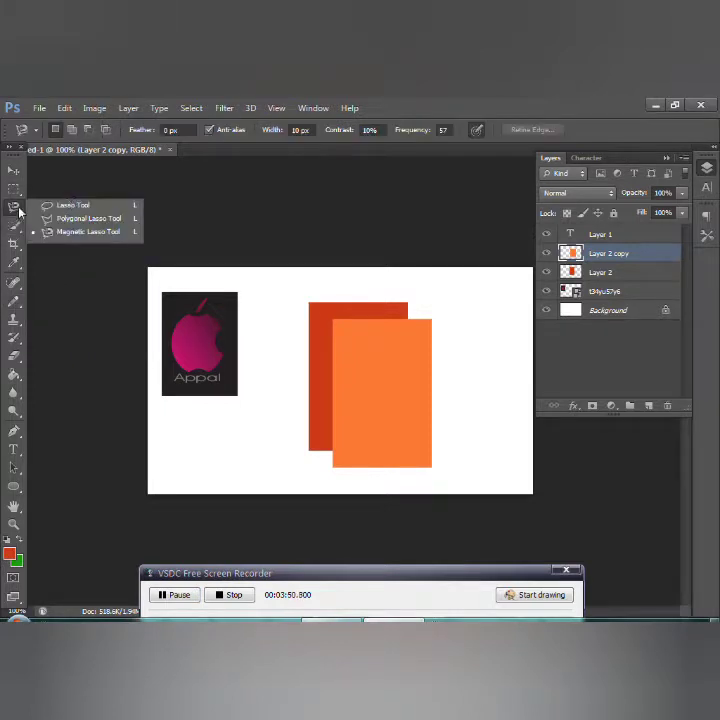
click(80, 218)
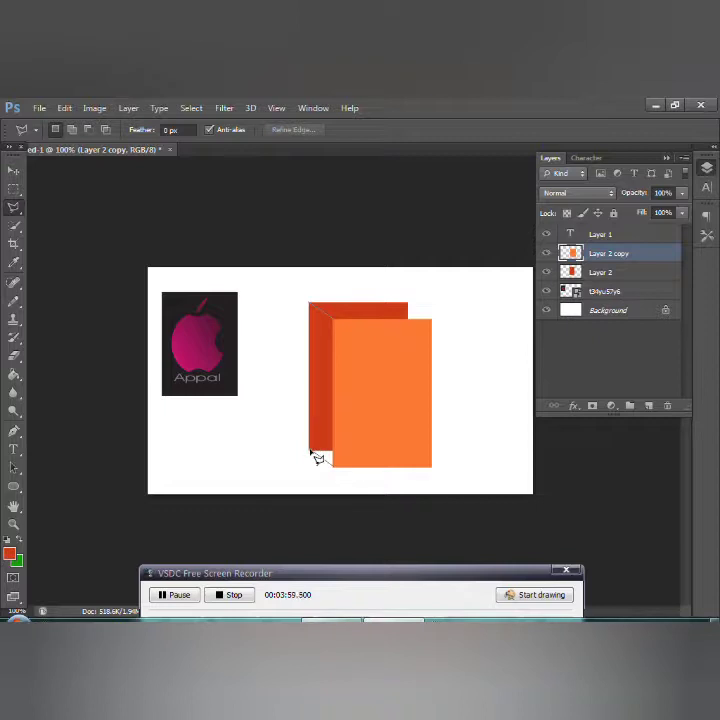
click(310, 304)
click(318, 458)
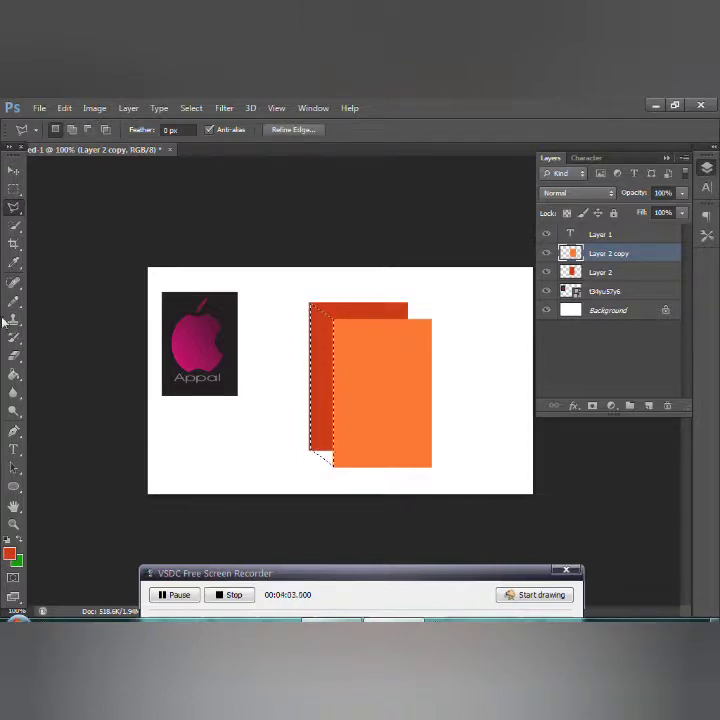
click(649, 406)
click(14, 374)
click(332, 400)
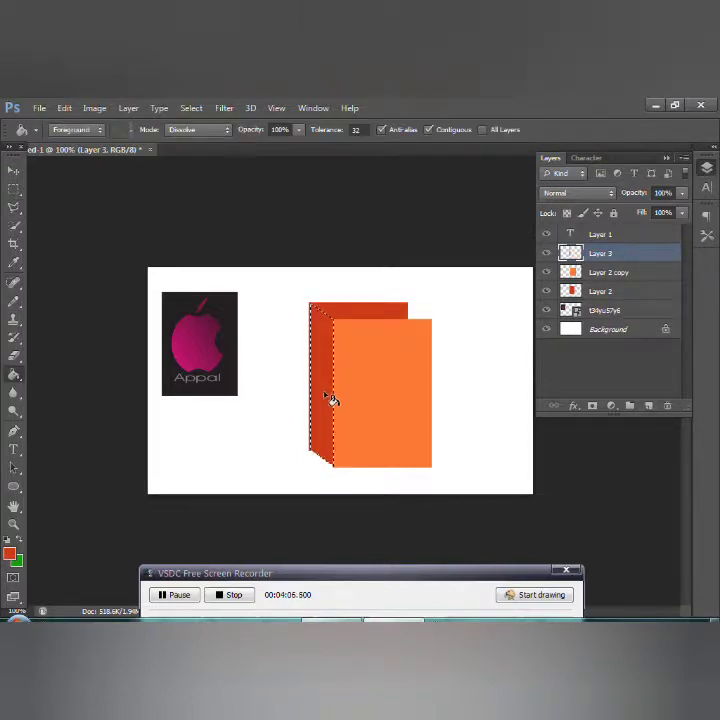
Step: Darken the side panel to Brightness −113
click(94, 108)
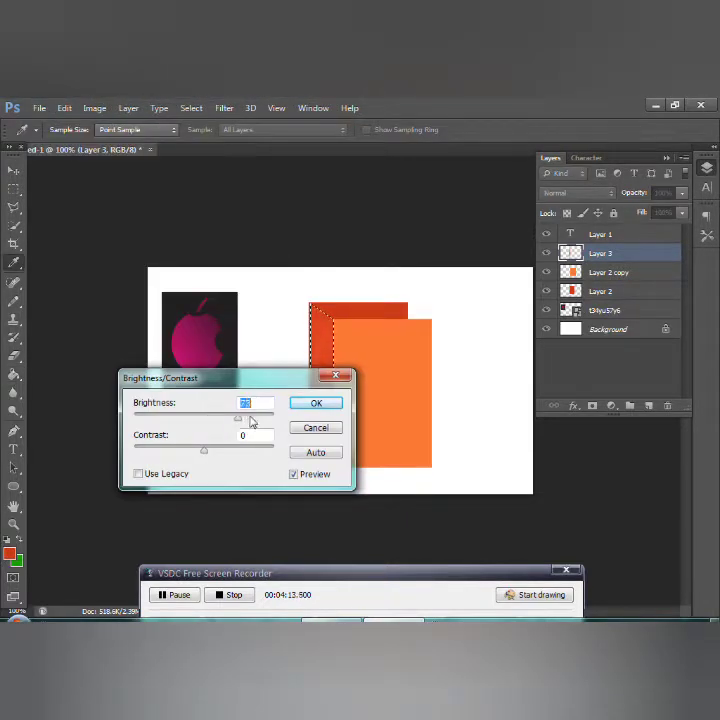
drag(252, 422, 152, 421)
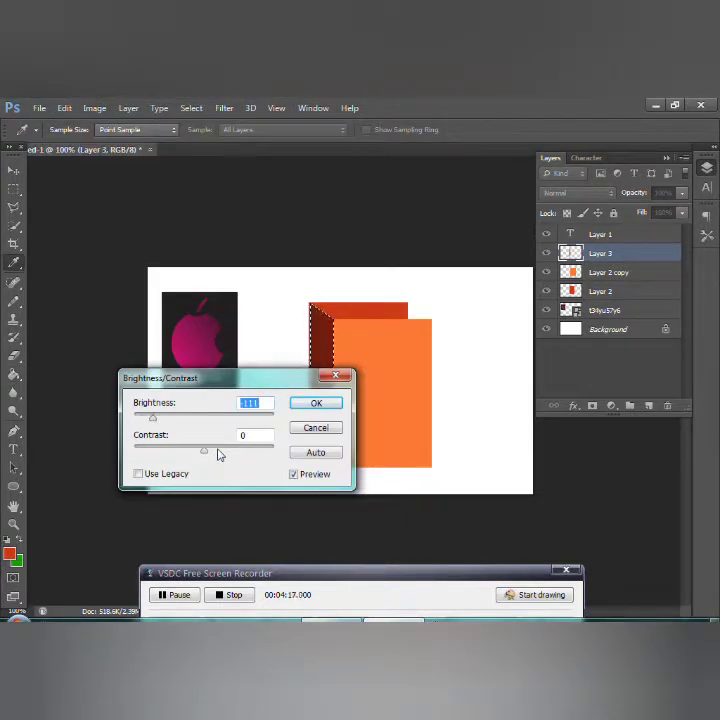
key(Down)
key(Down)
key(Tab)
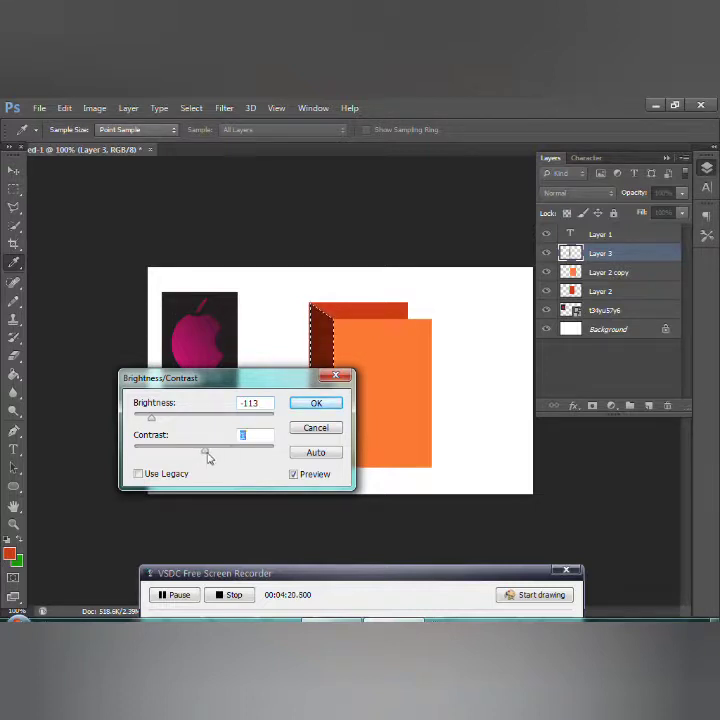
click(316, 402)
key(g)
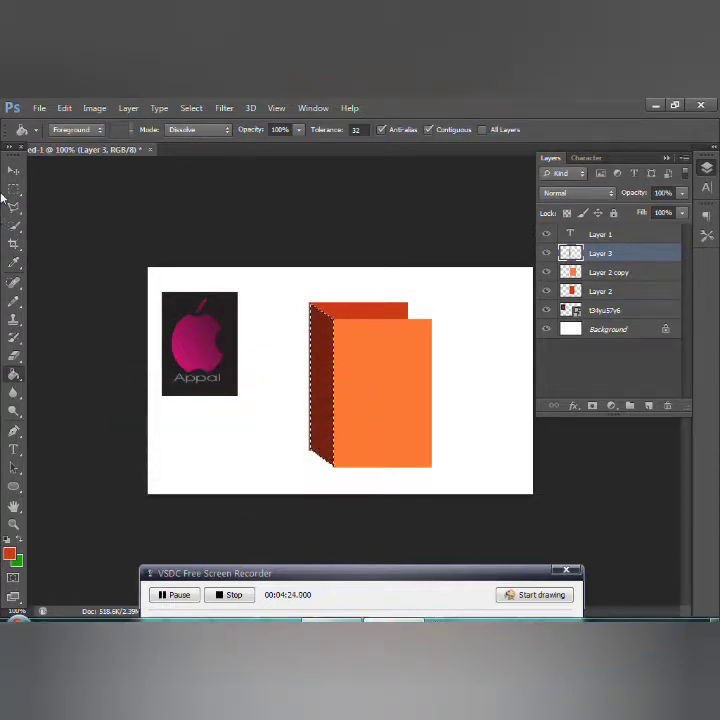
click(17, 174)
Step: Scale Layer 2, Layer 2 copy and Layer 3 down together into a smaller box
key(m)
click(156, 408)
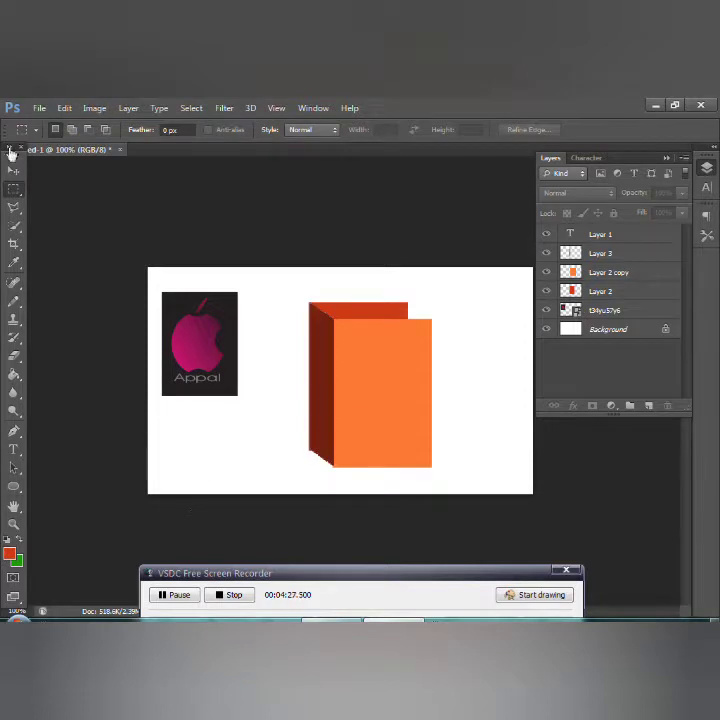
click(13, 170)
drag(318, 380, 310, 378)
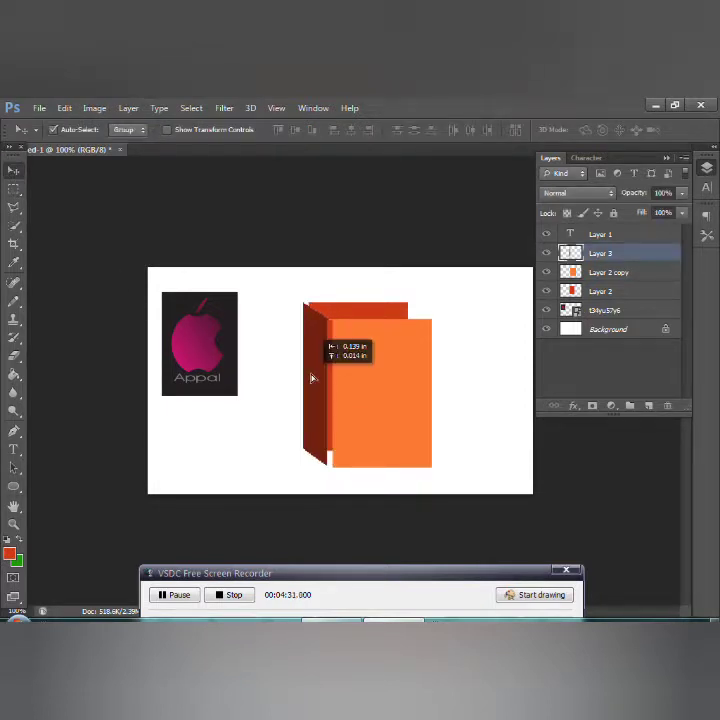
key(ctrl+z)
drag(288, 277, 458, 488)
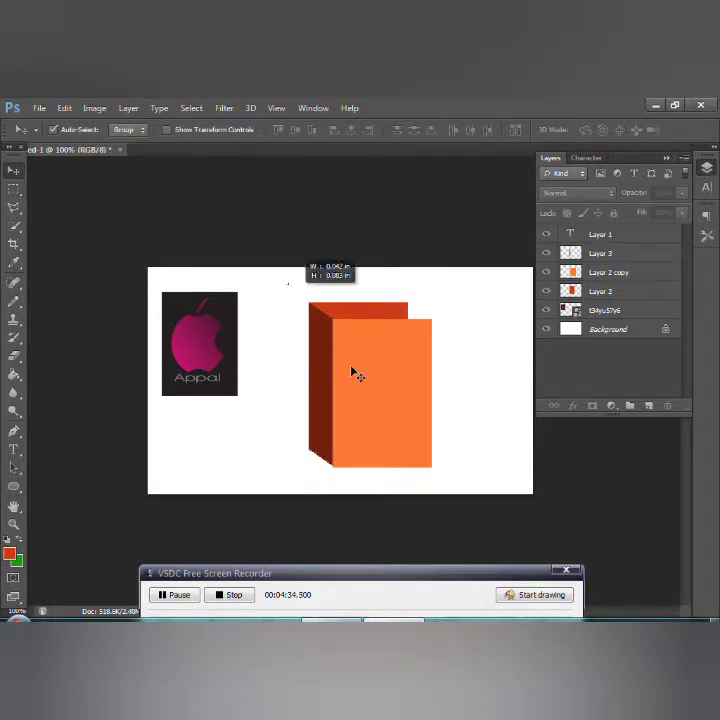
key(ctrl+t)
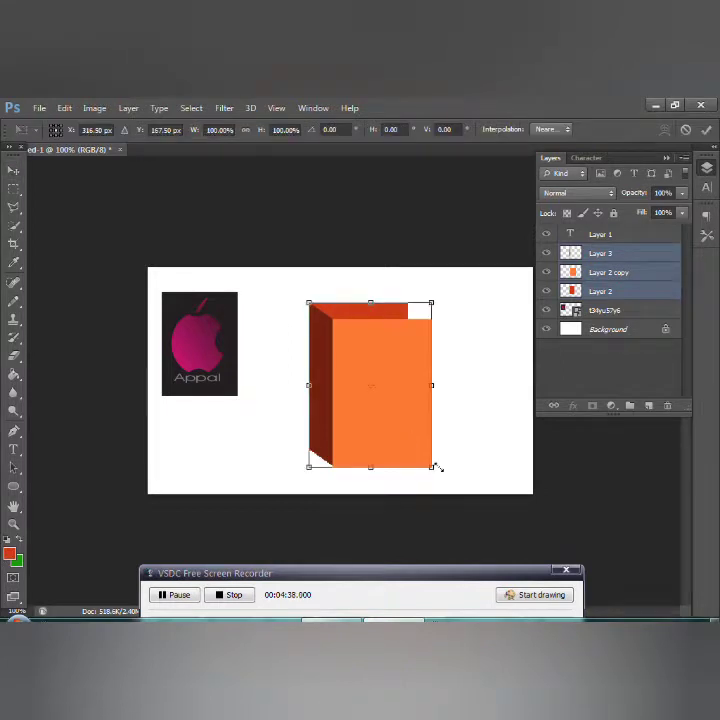
drag(432, 467, 423, 450)
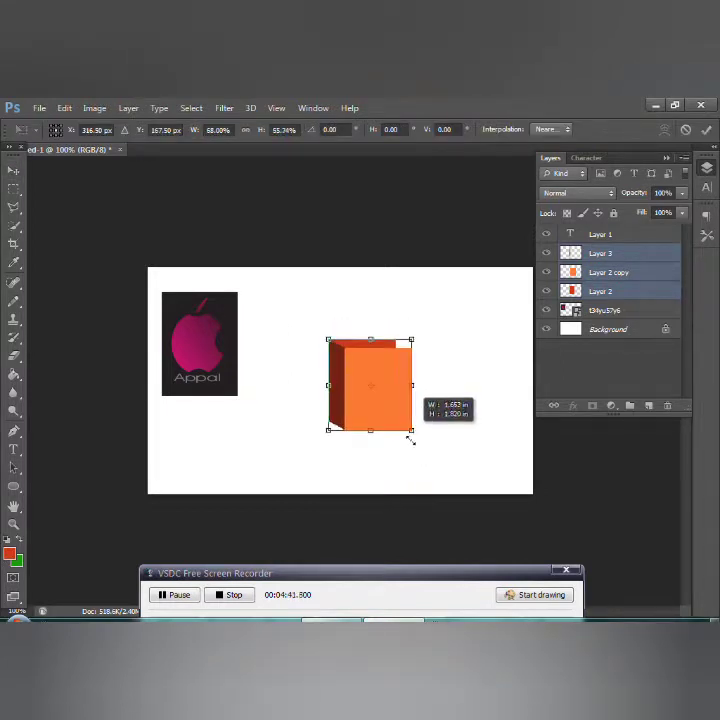
key(Return)
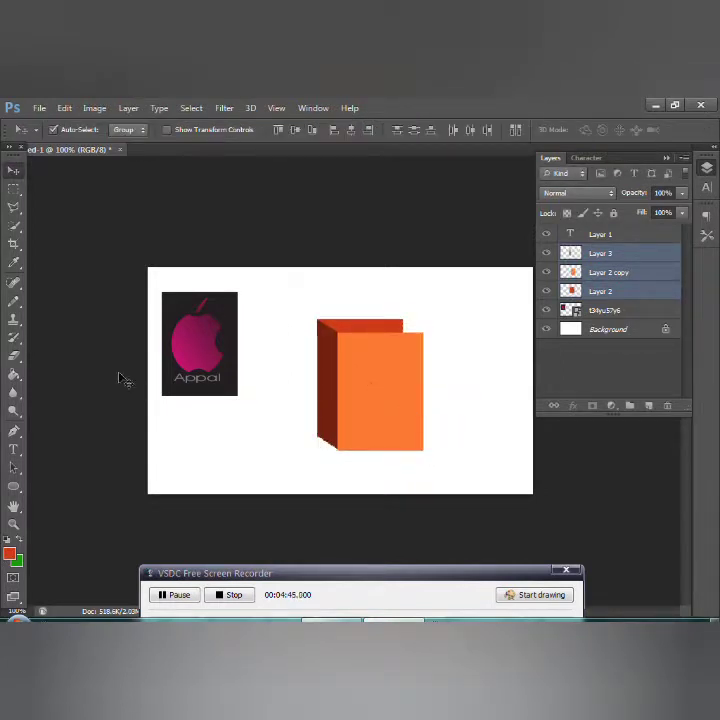
click(14, 207)
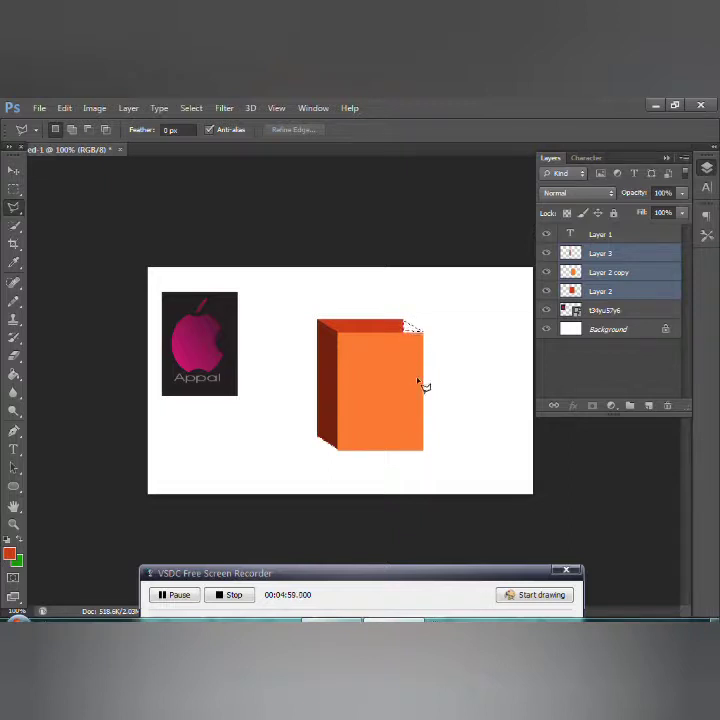
click(630, 405)
click(14, 374)
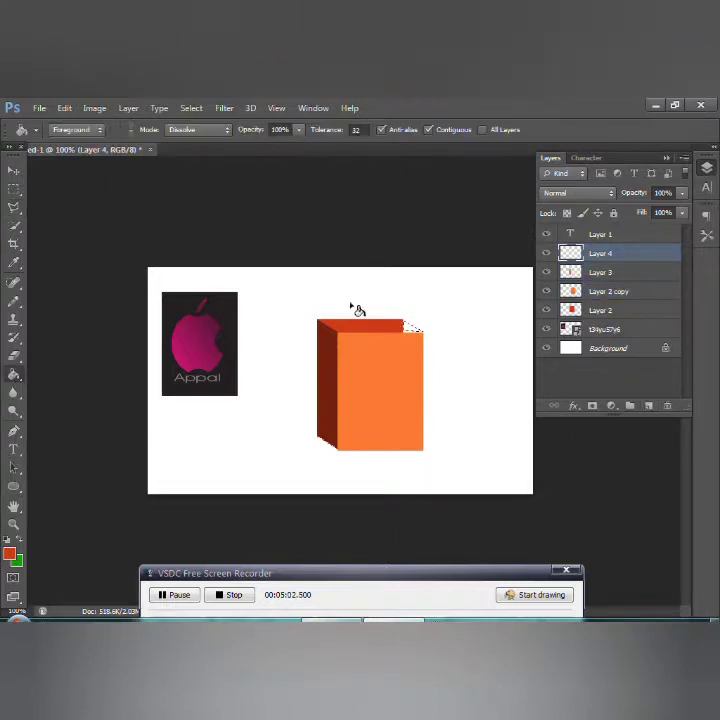
click(414, 329)
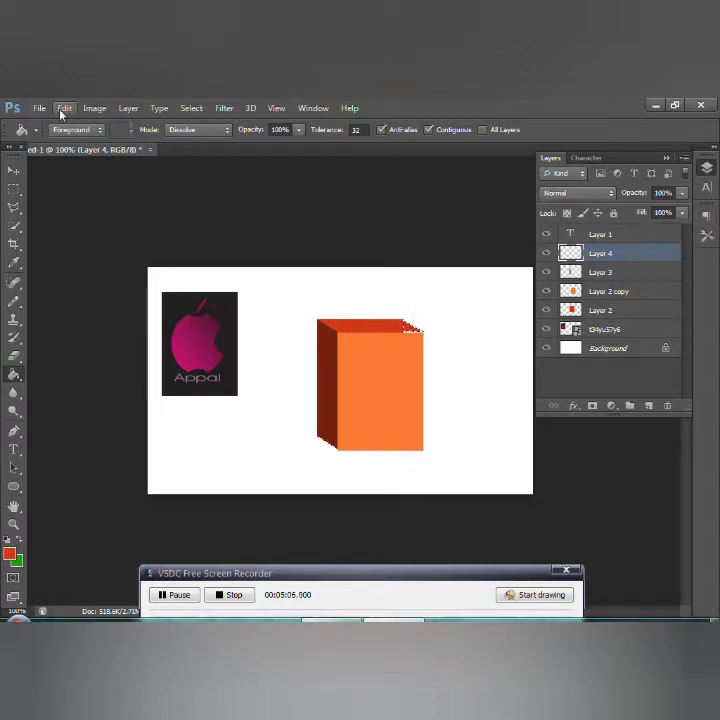
click(94, 108)
click(289, 141)
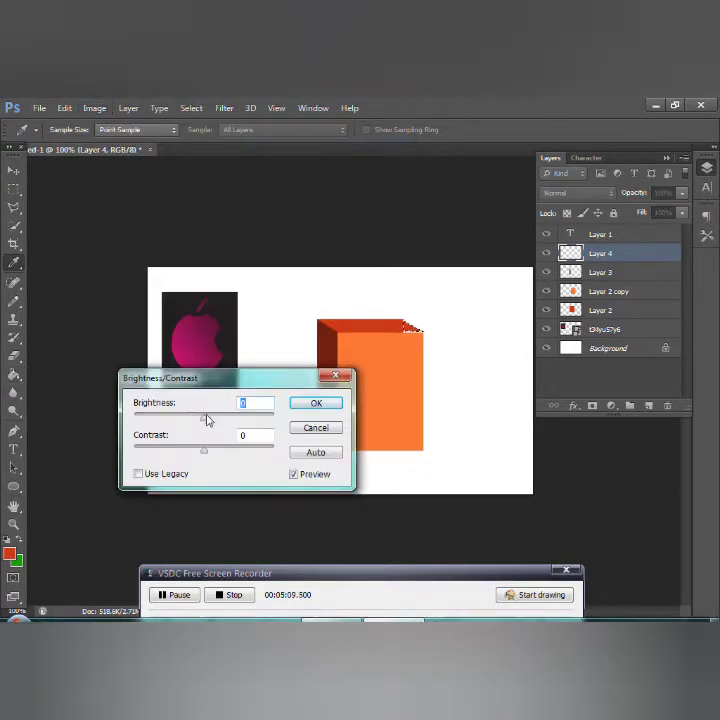
drag(205, 416, 262, 418)
drag(204, 451, 231, 453)
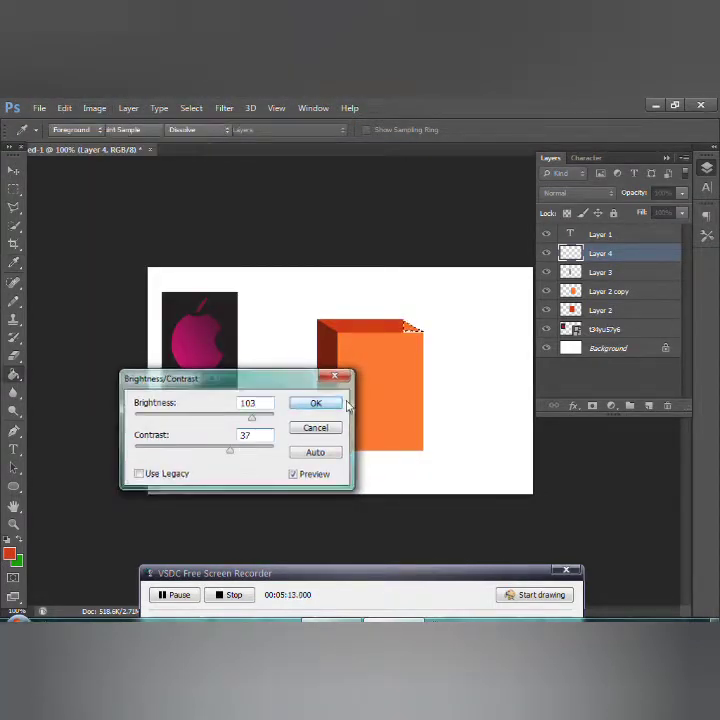
click(316, 403)
click(13, 172)
click(13, 189)
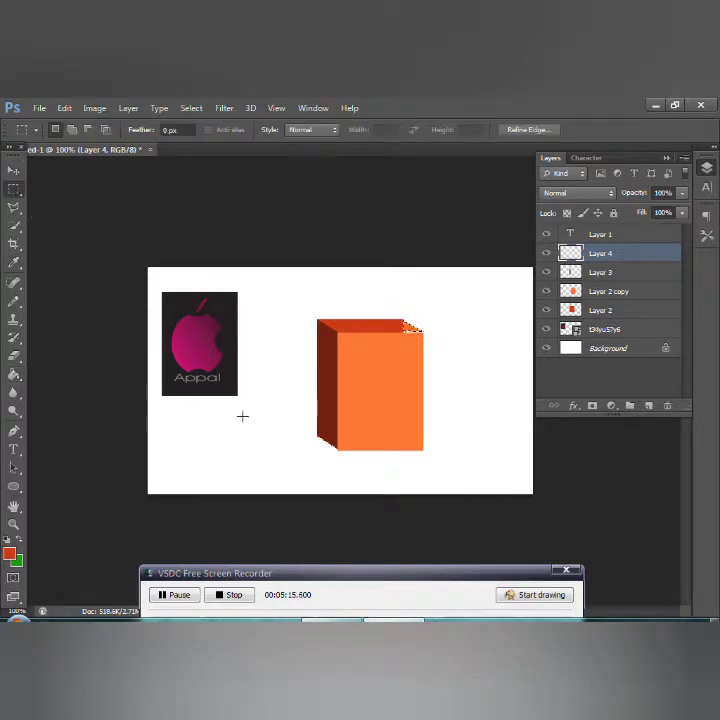
click(13, 172)
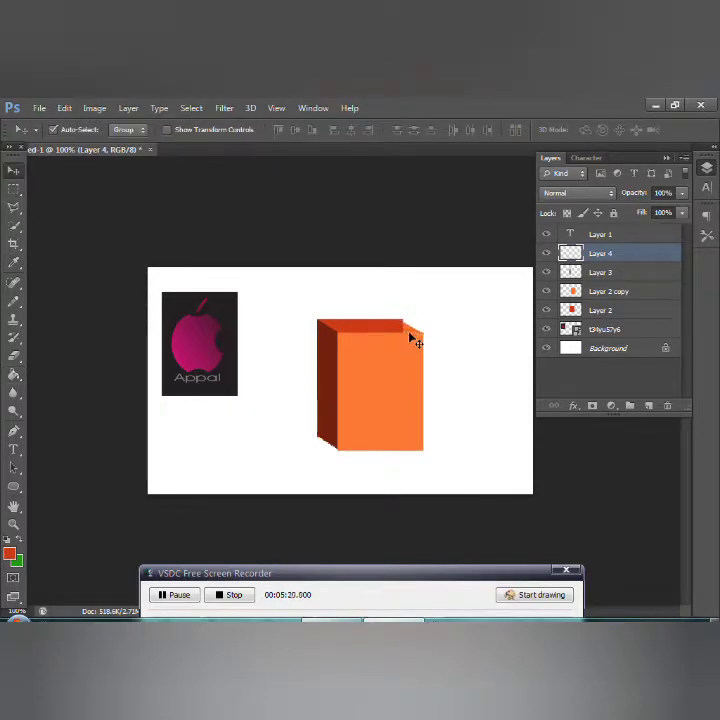
click(364, 327)
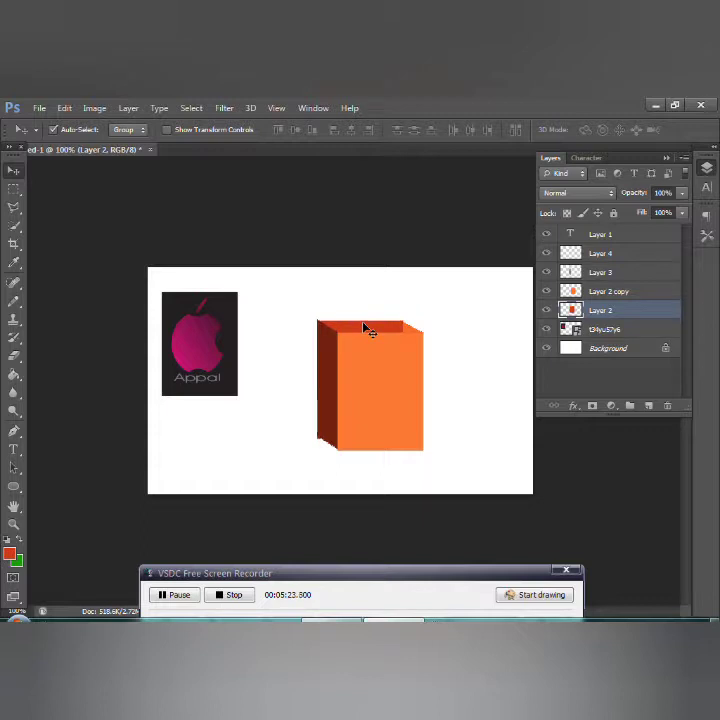
click(326, 372)
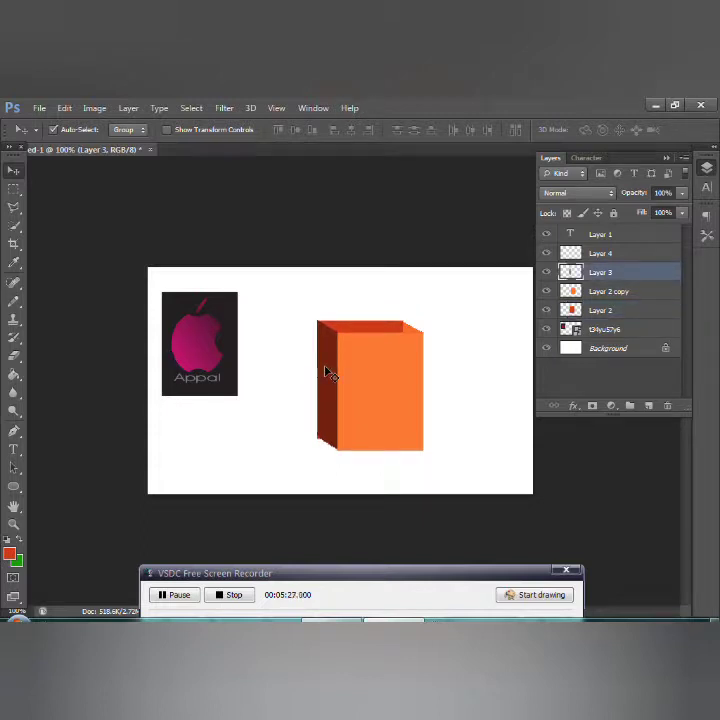
Step: Select an upright oval over the bag's top and add new Layer 5
right_click(13, 189)
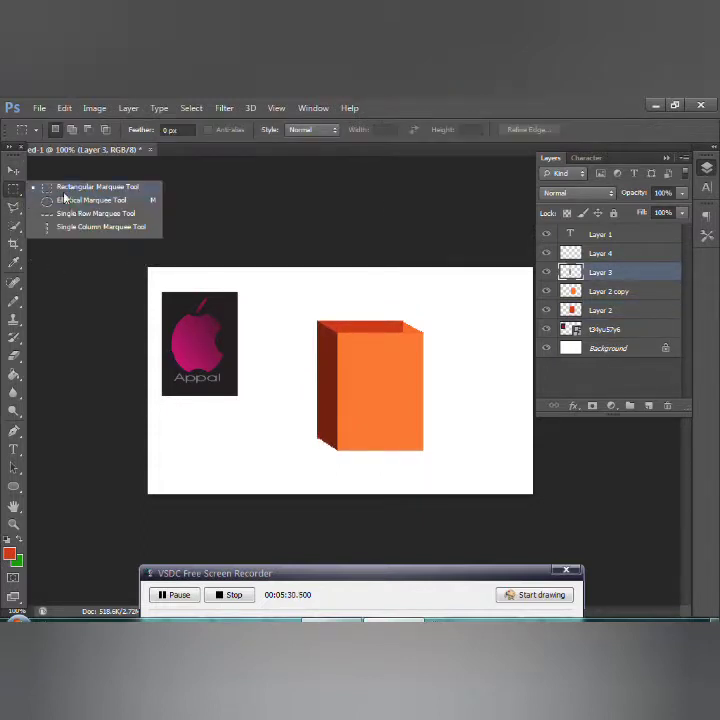
click(75, 198)
mouse_move(322, 280)
mouse_down()
mouse_move(372, 341)
mouse_move(378, 378)
mouse_up()
drag(378, 376, 381, 383)
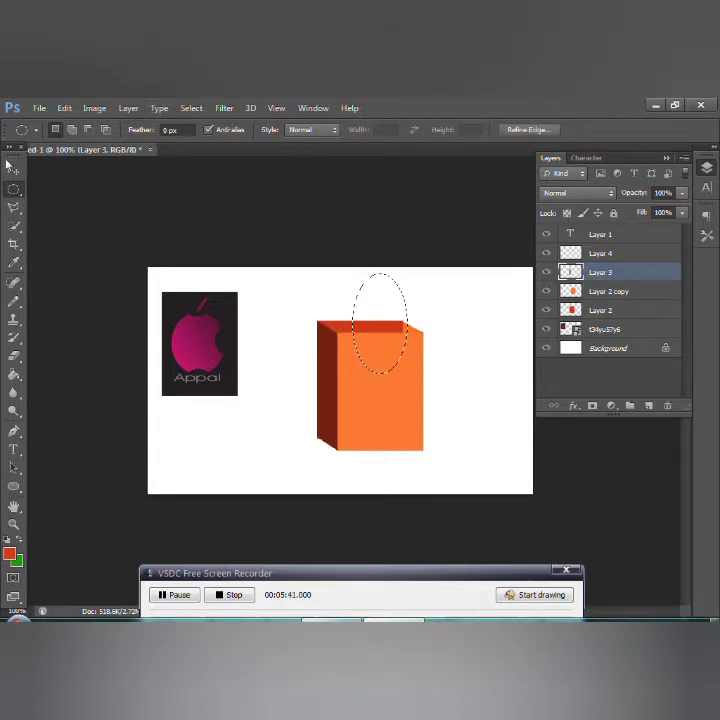
click(64, 108)
click(600, 253)
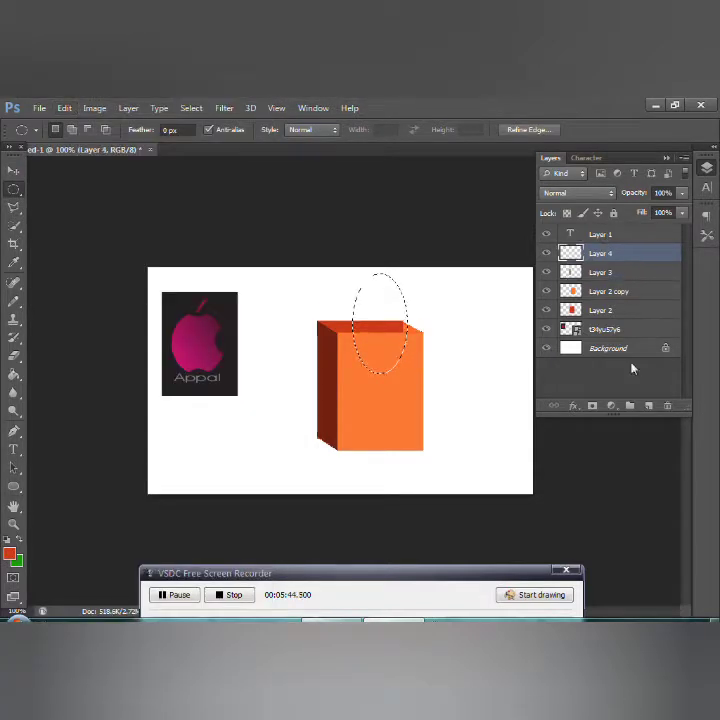
click(649, 405)
Step: Stroke the oval with an 8 px red inside line and deselect
click(64, 108)
click(107, 317)
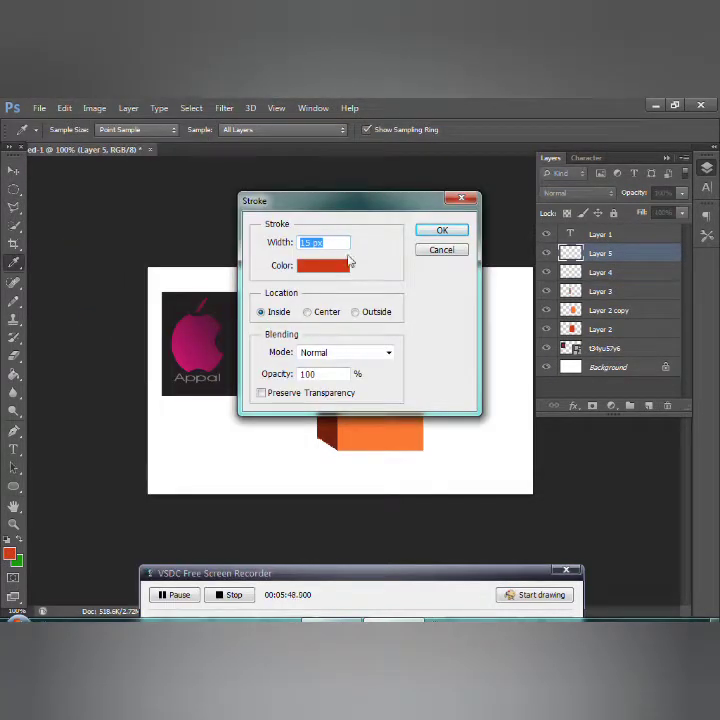
click(437, 232)
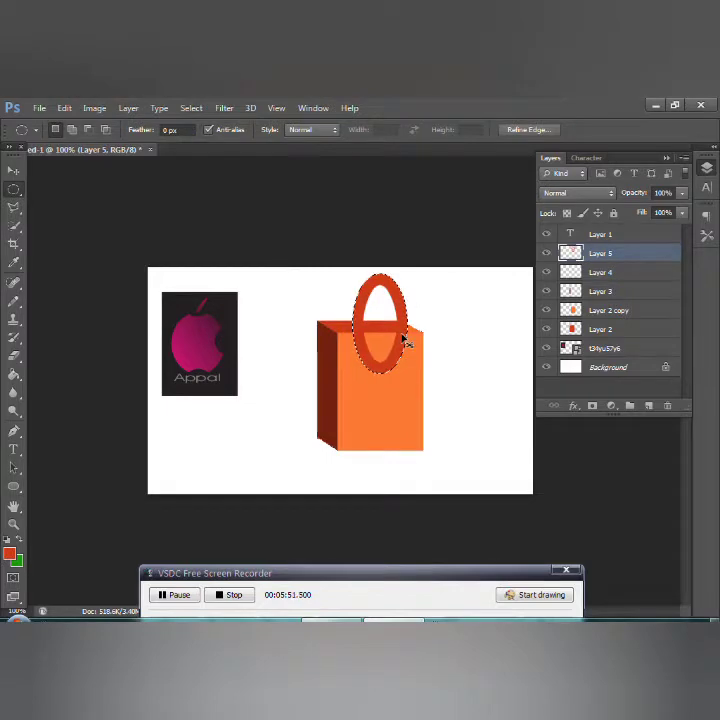
key(ctrl+z)
click(64, 108)
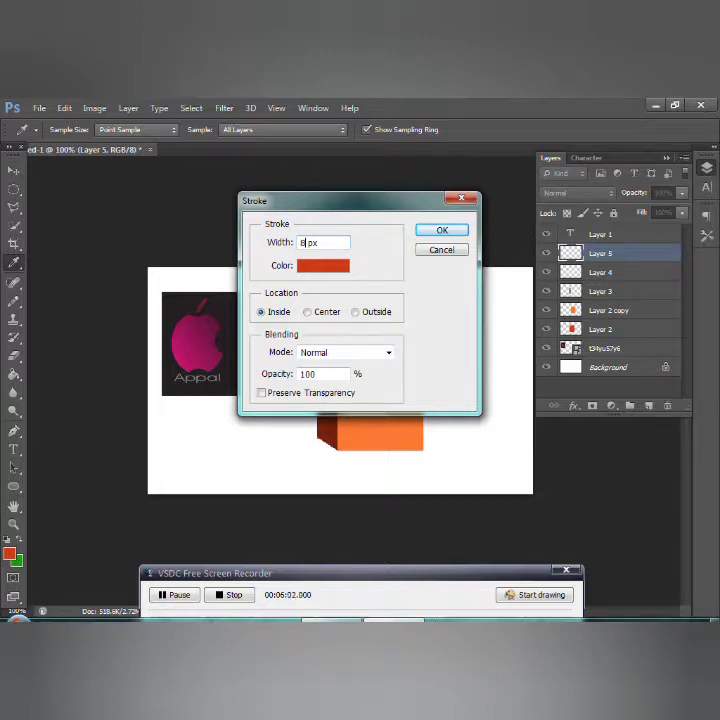
click(442, 230)
key(ctrl+d)
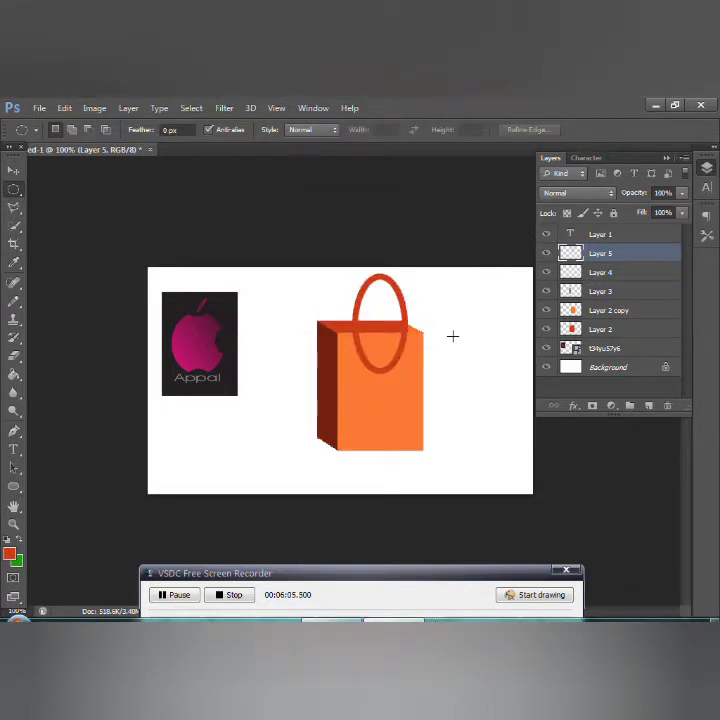
Step: Erase the lower half of the red oval, leaving an arched handle
click(14, 355)
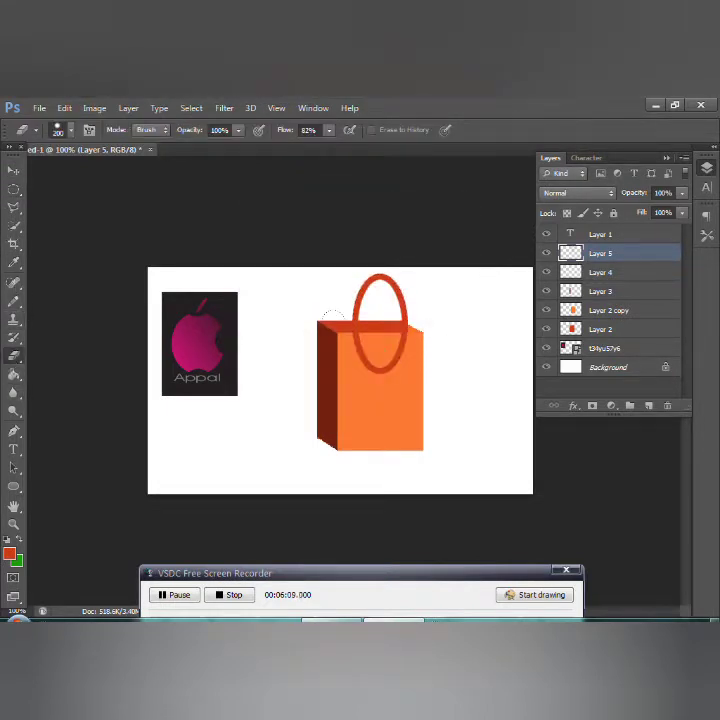
click(70, 131)
double_click(37, 243)
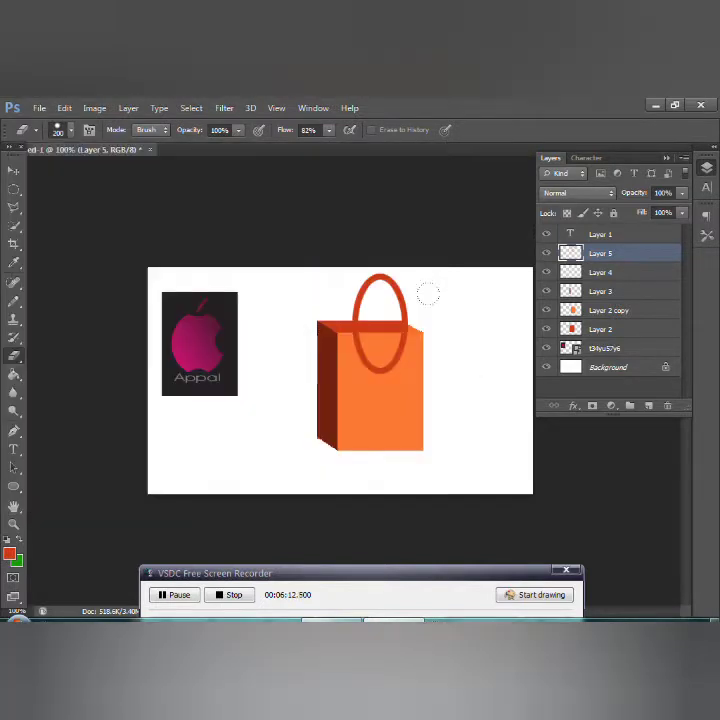
drag(358, 362, 405, 362)
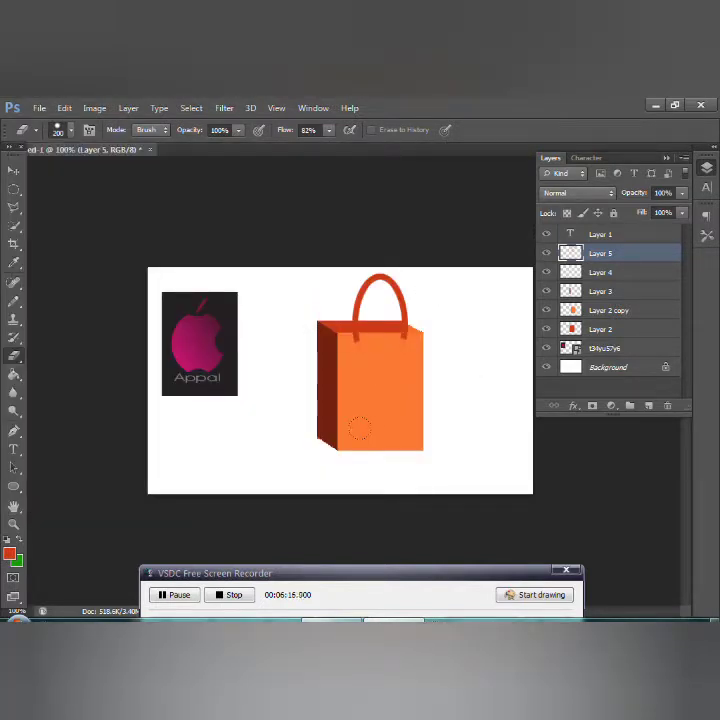
click(15, 169)
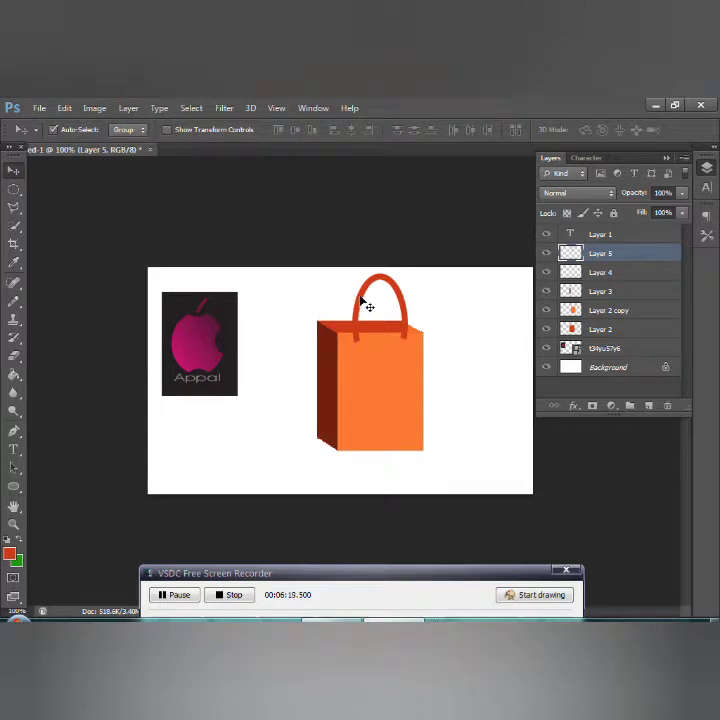
Step: Nudge the handle down onto the bag and move Layer 5 copy just above Background
drag(361, 299, 338, 308)
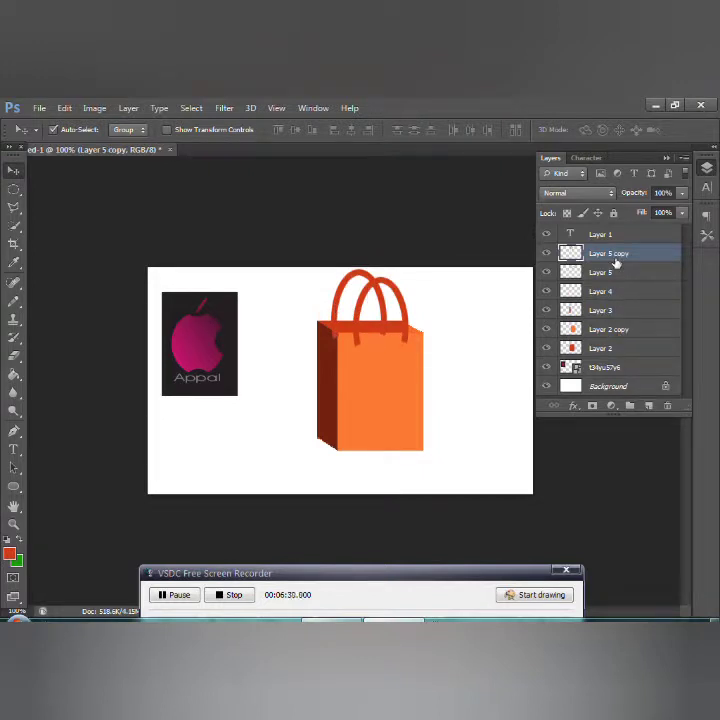
drag(616, 262, 612, 377)
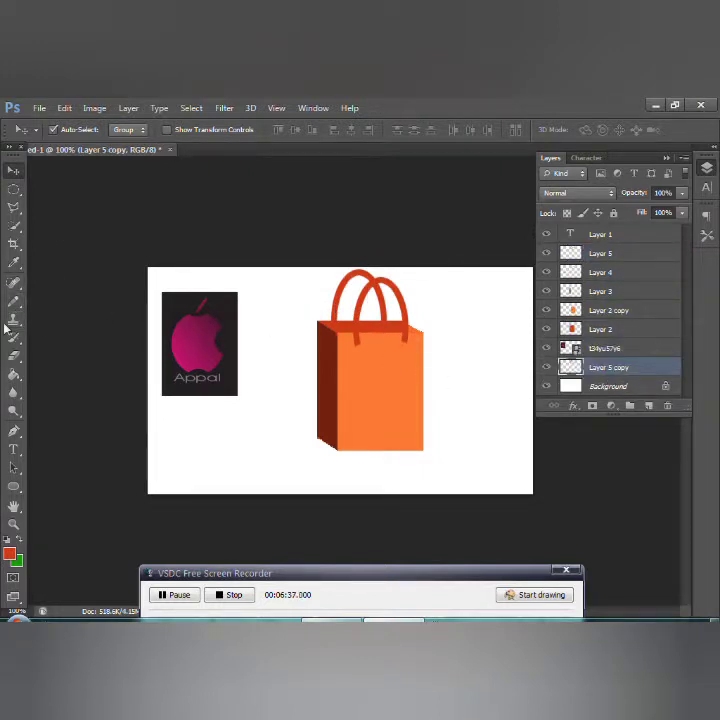
Step: Draw a small red ellipse on the bag front and move Ellipse 1 to the top of the stack
key(m)
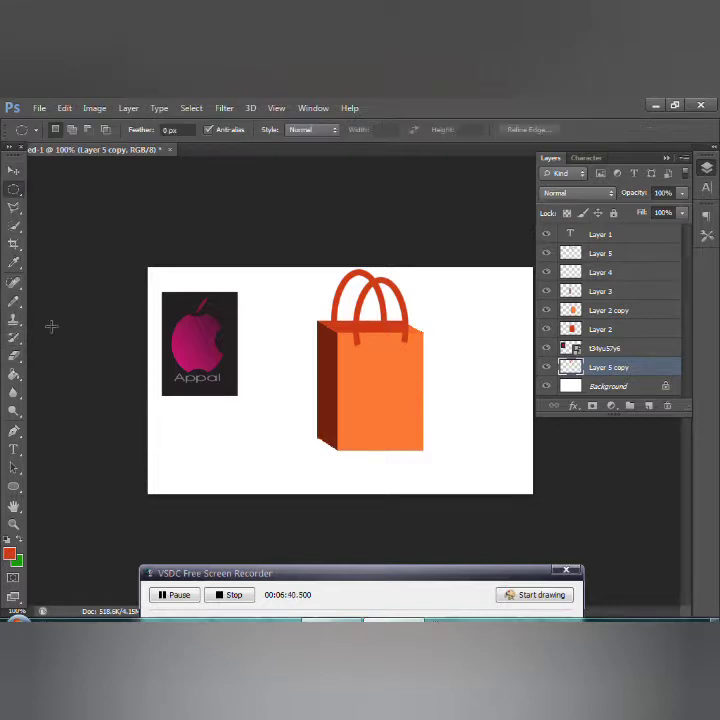
drag(352, 344, 366, 355)
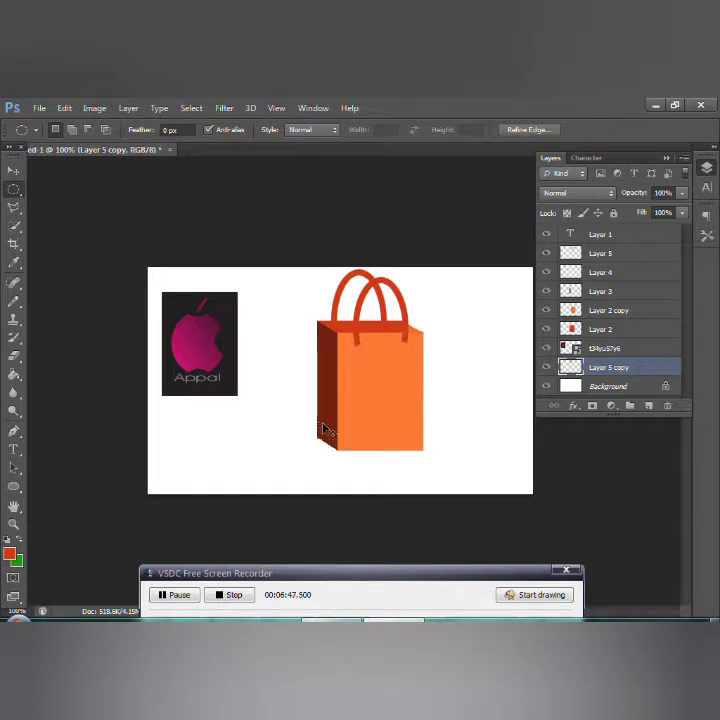
key(u)
drag(343, 337, 363, 356)
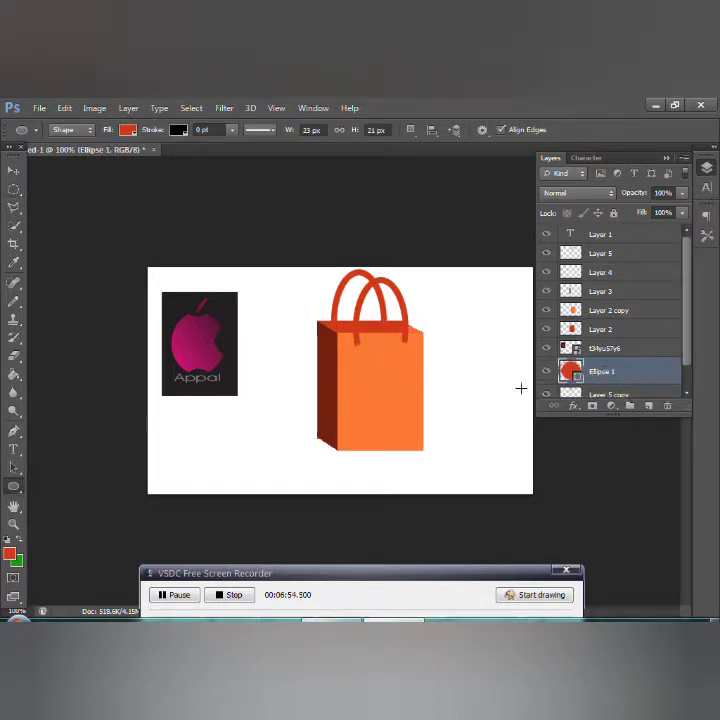
drag(598, 381, 619, 236)
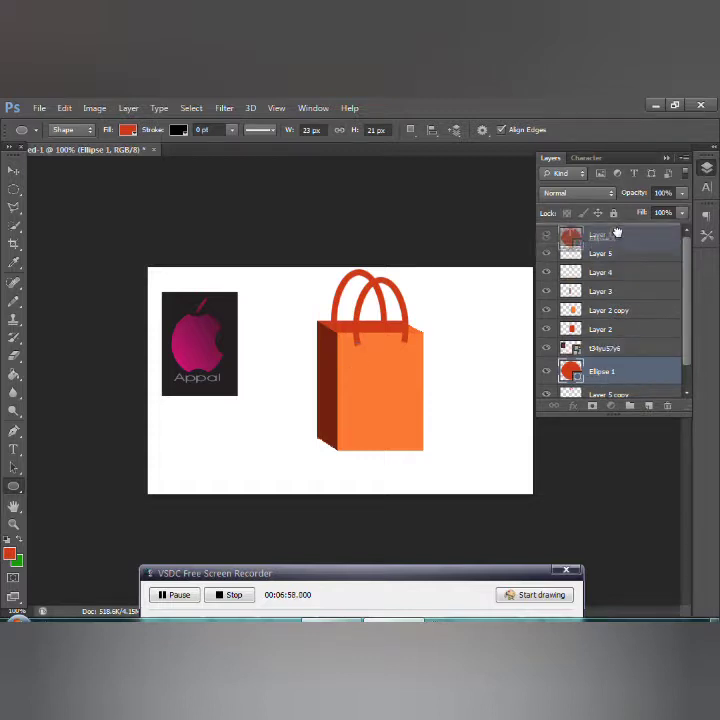
Step: Size the red circle to 23×21 px and place the second circle on the right handle end
click(409, 380)
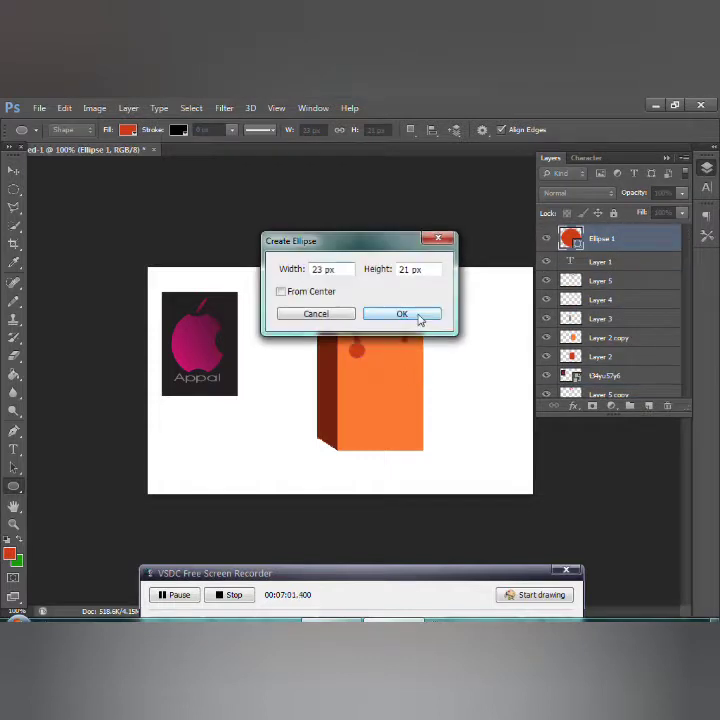
click(418, 319)
click(14, 171)
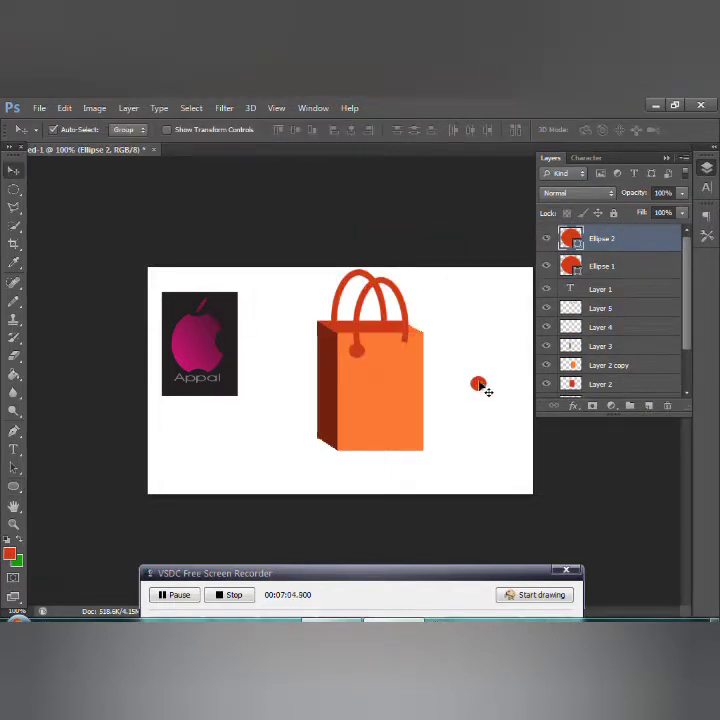
drag(480, 386, 404, 352)
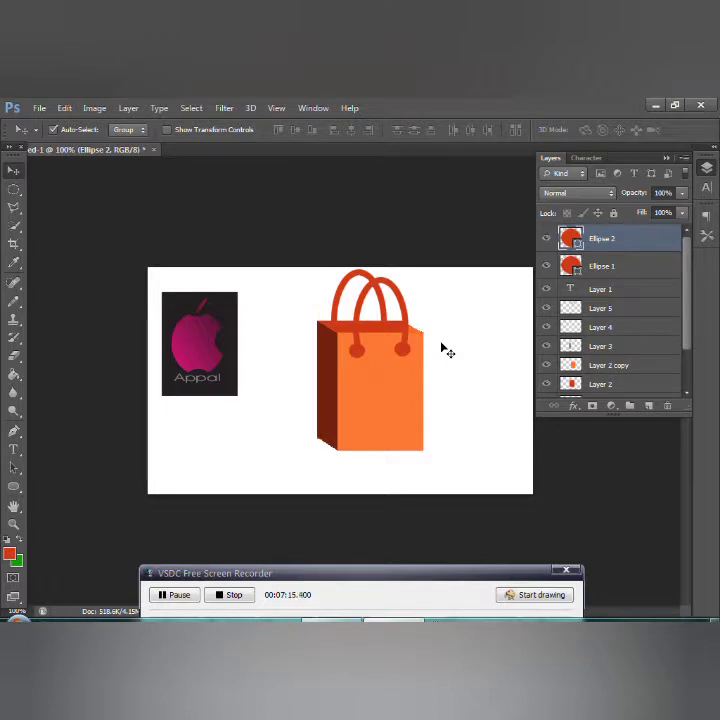
click(14, 374)
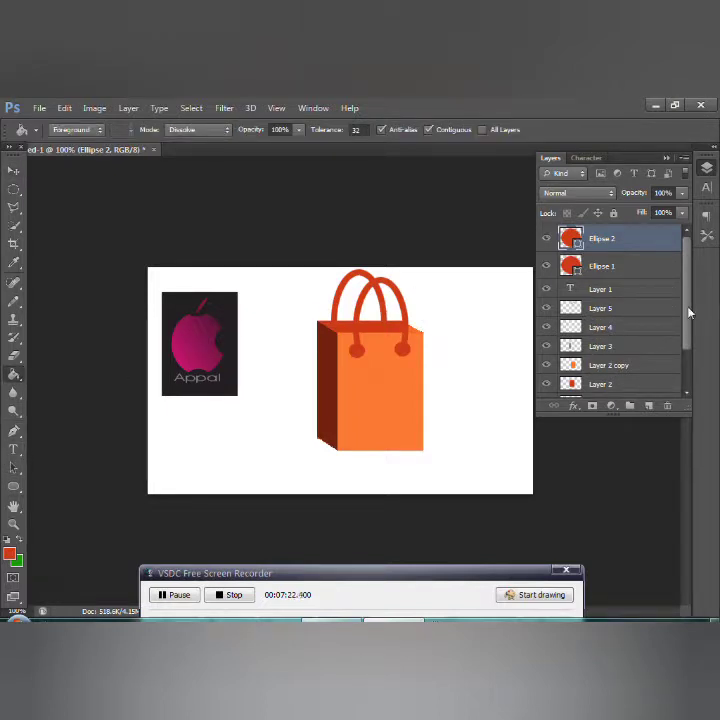
Step: Fill the Layer 5 handle with dark red and erase its lower loop
click(630, 312)
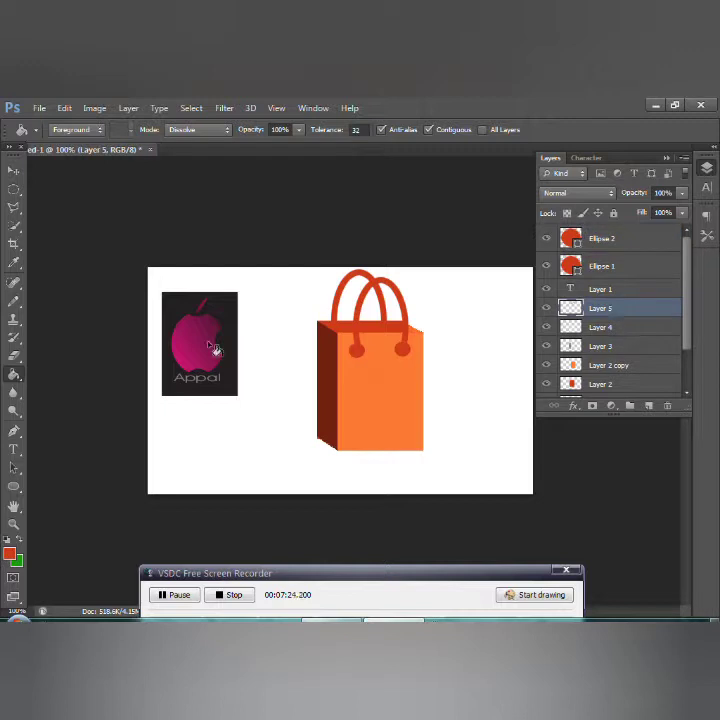
click(9, 553)
click(571, 432)
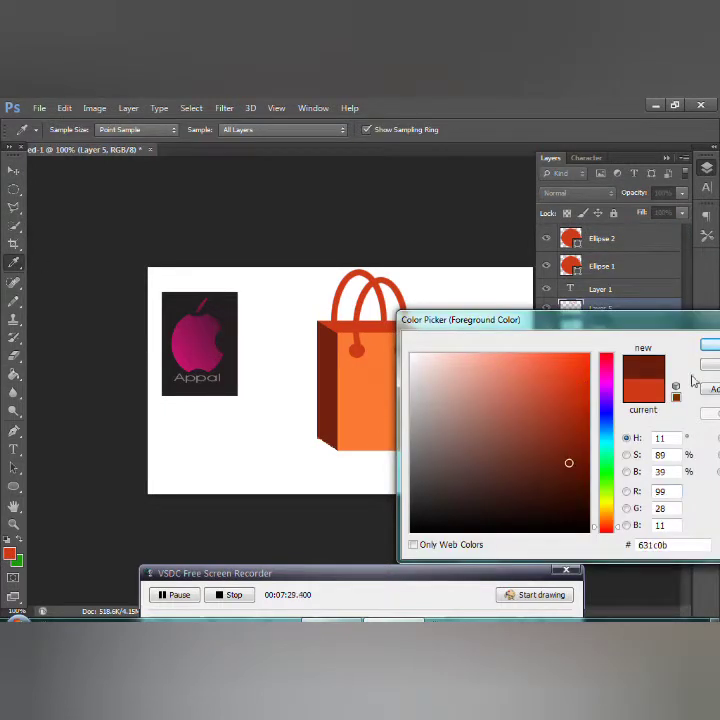
key(Return)
click(410, 344)
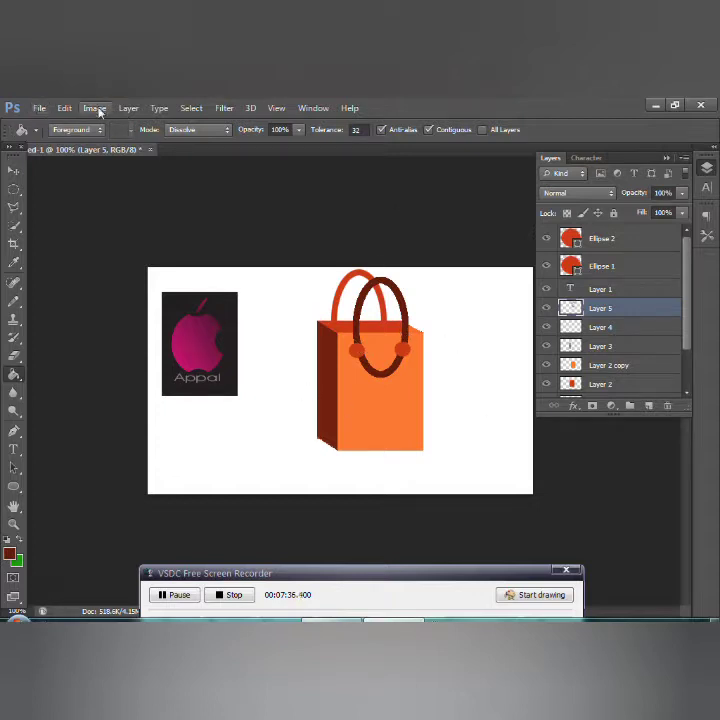
click(14, 190)
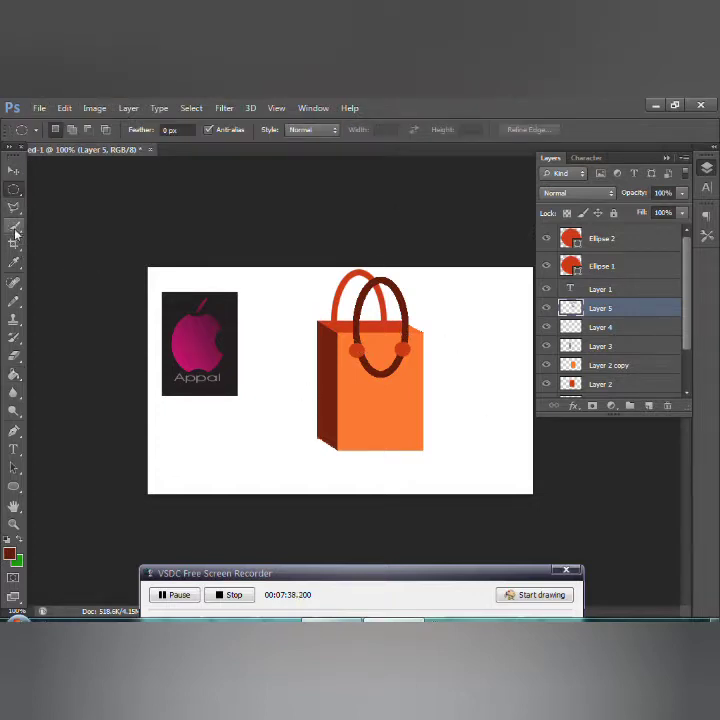
click(14, 356)
drag(400, 362, 352, 362)
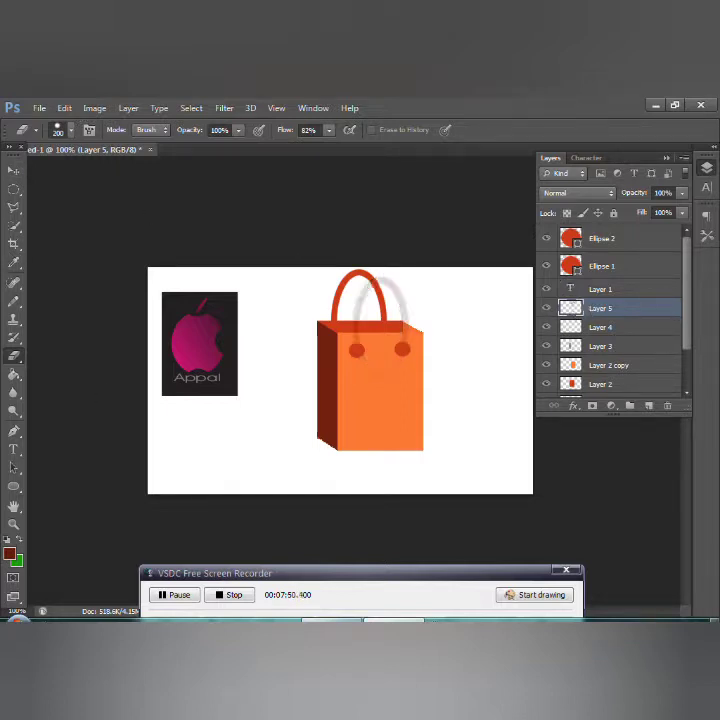
Step: Copy the handle to the right, raise the copy in the stack, and set it beside the first
click(14, 170)
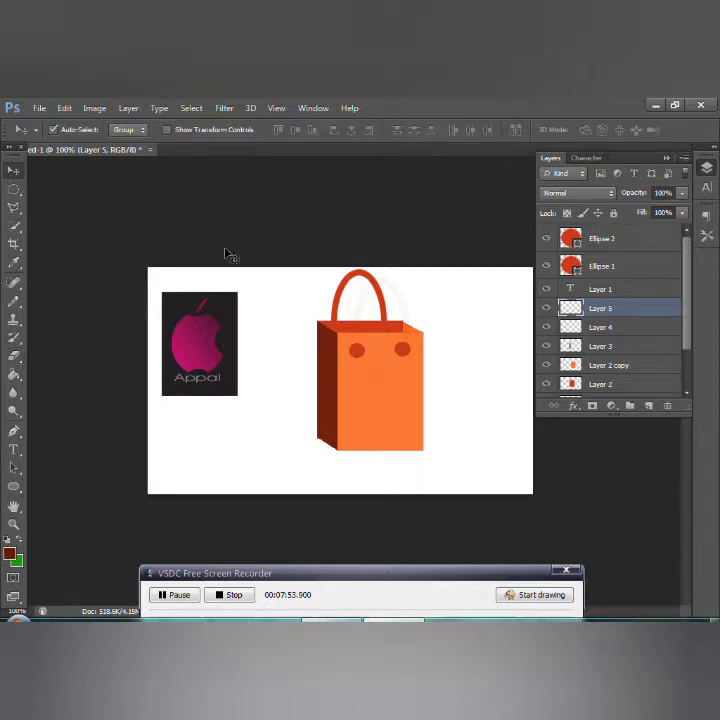
mouse_move(338, 282)
mouse_down()
mouse_move(347, 311)
mouse_move(442, 319)
mouse_up()
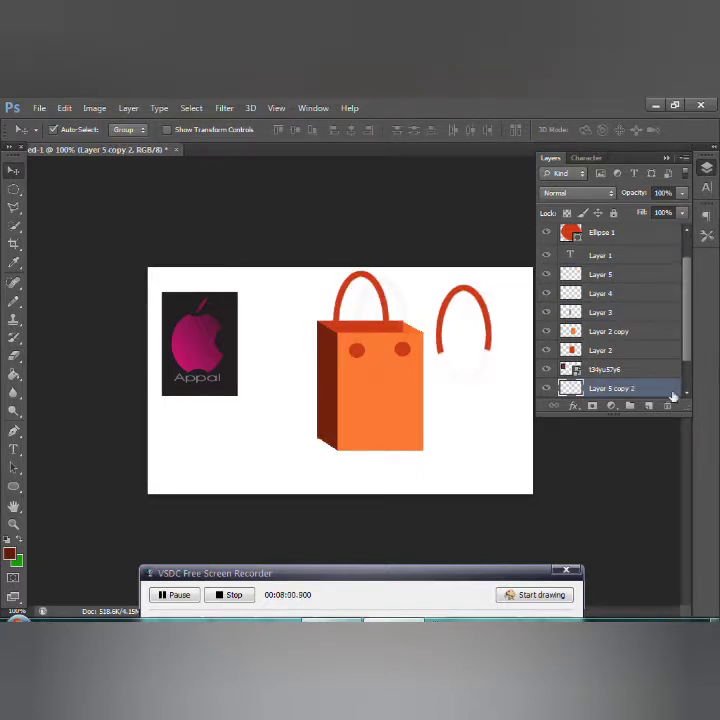
drag(639, 370, 639, 265)
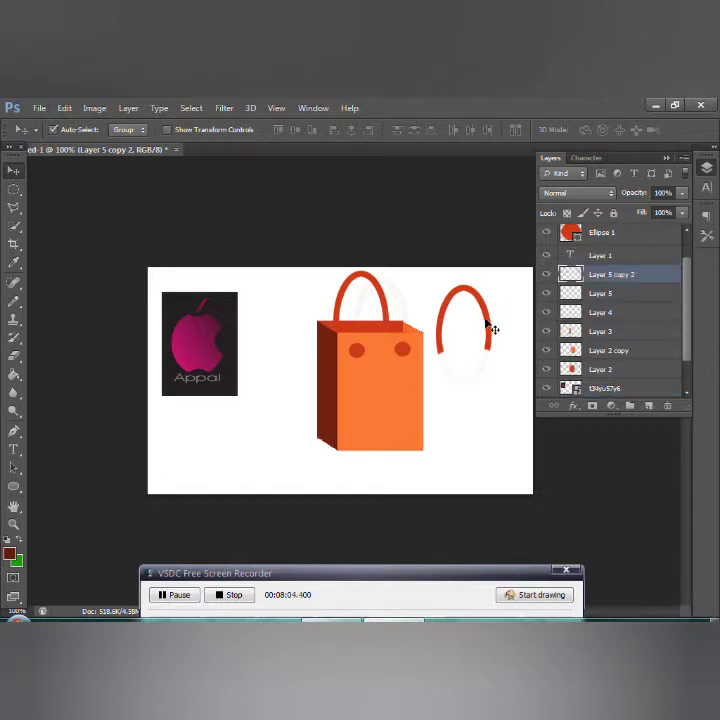
drag(492, 330, 403, 318)
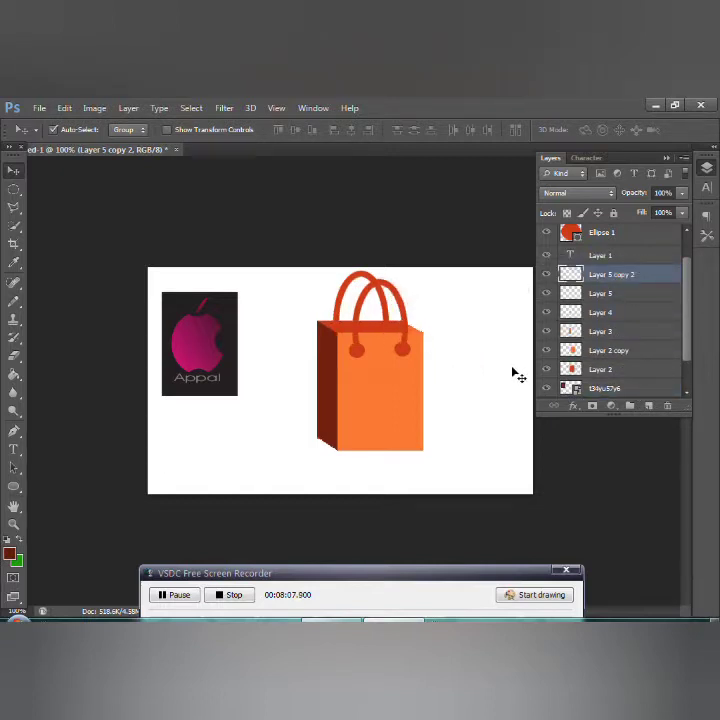
Step: Darken the second handle with Brightness/Contrast, brightness about -108 and higher contrast
click(94, 108)
mouse_move(116, 144)
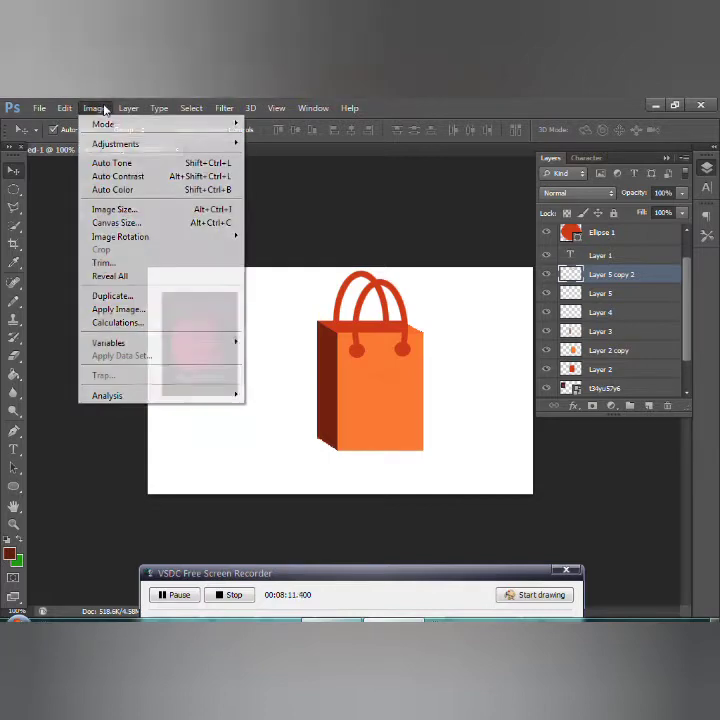
click(294, 143)
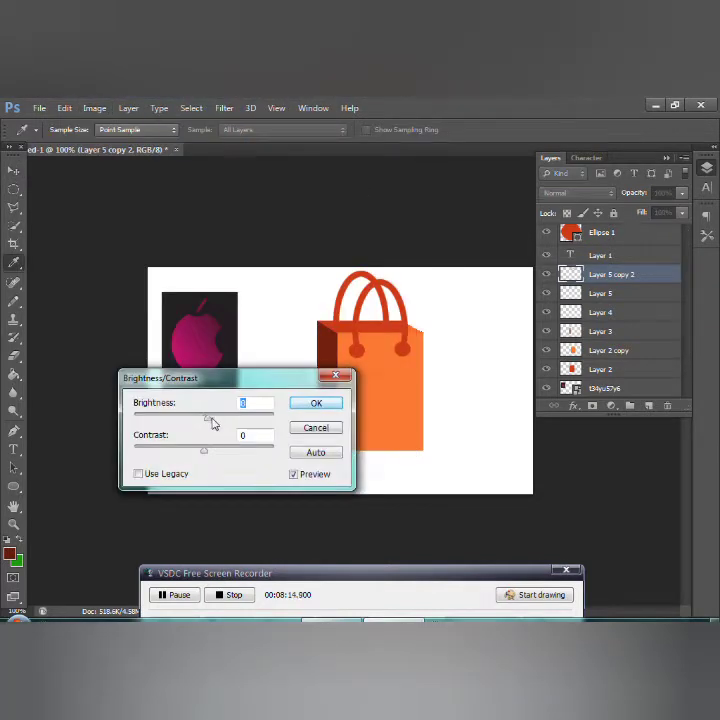
drag(212, 424, 157, 420)
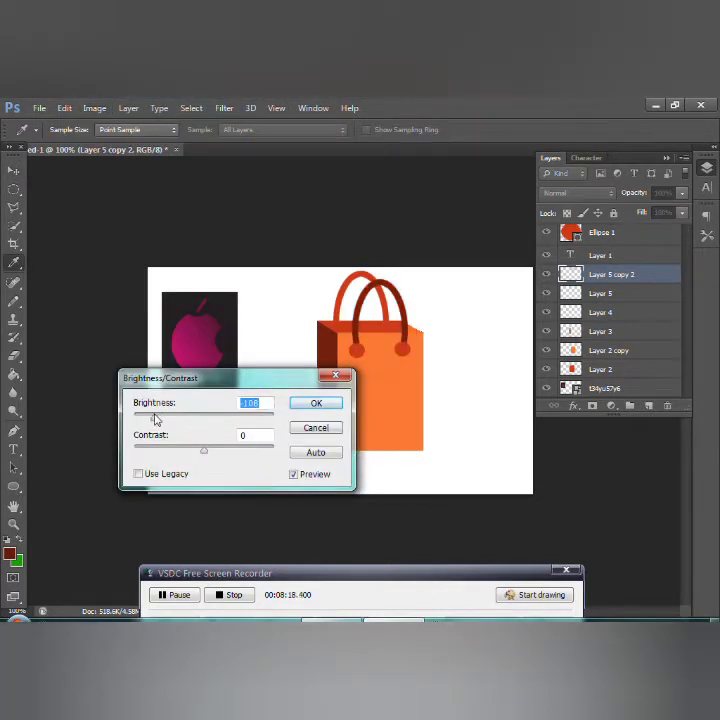
drag(205, 457, 273, 463)
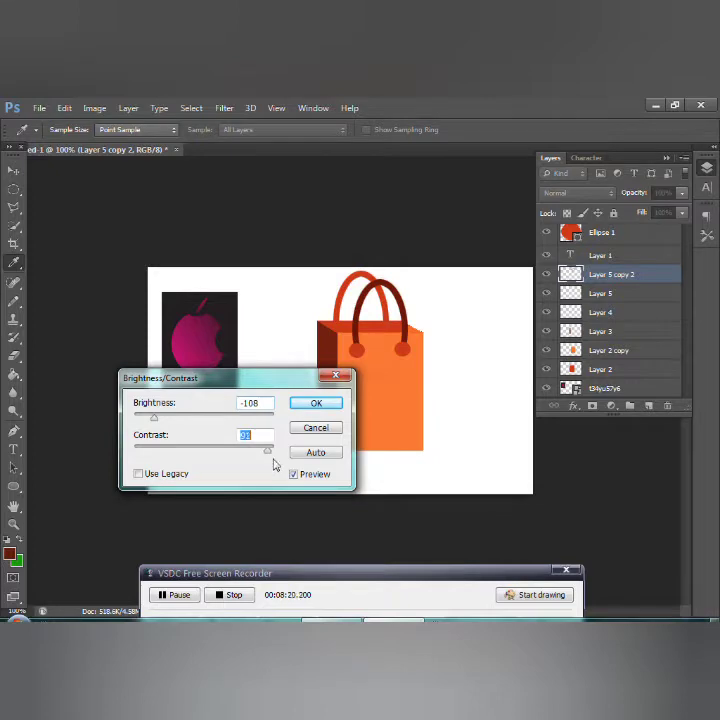
click(333, 405)
key(v)
Step: Darken Layer 5 copy to brightness -148, contrast 32, then drag the Appal logo beside the bag
click(347, 306)
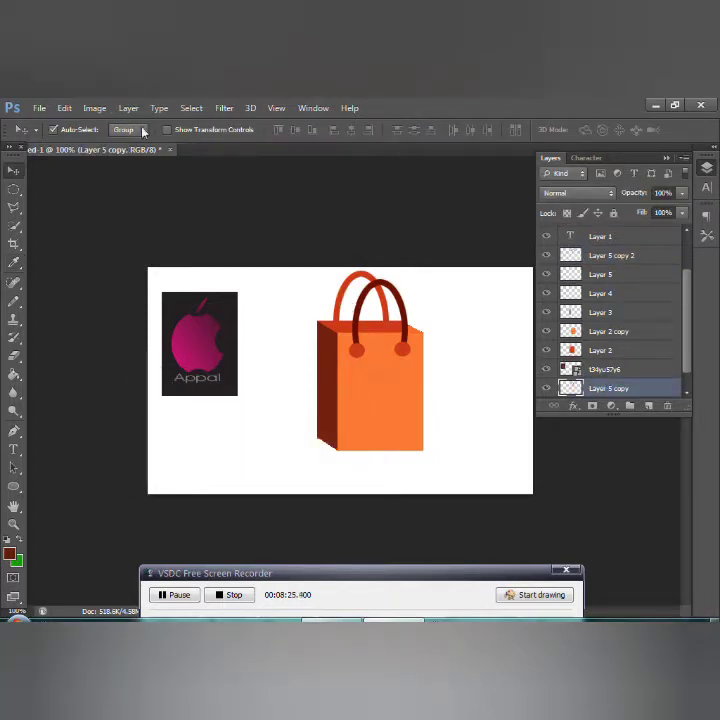
click(94, 108)
click(340, 148)
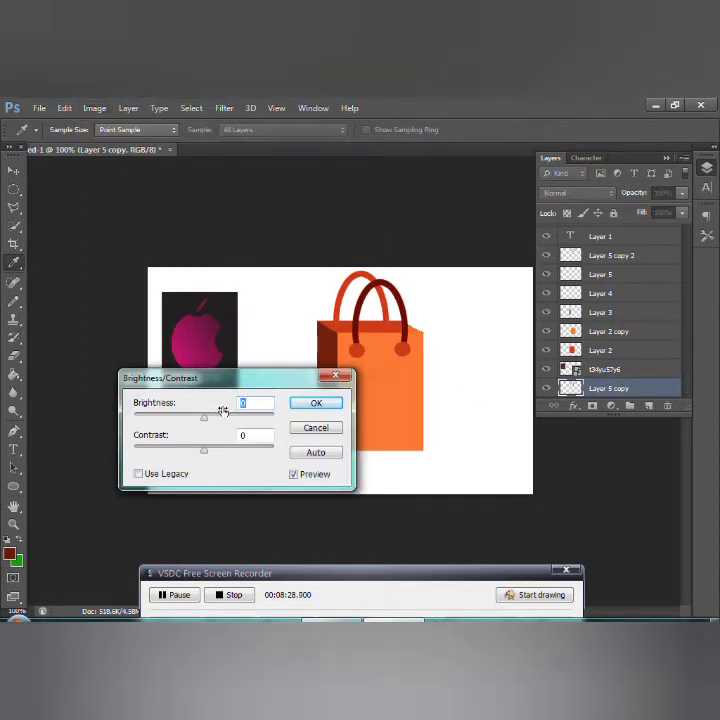
drag(200, 420, 137, 421)
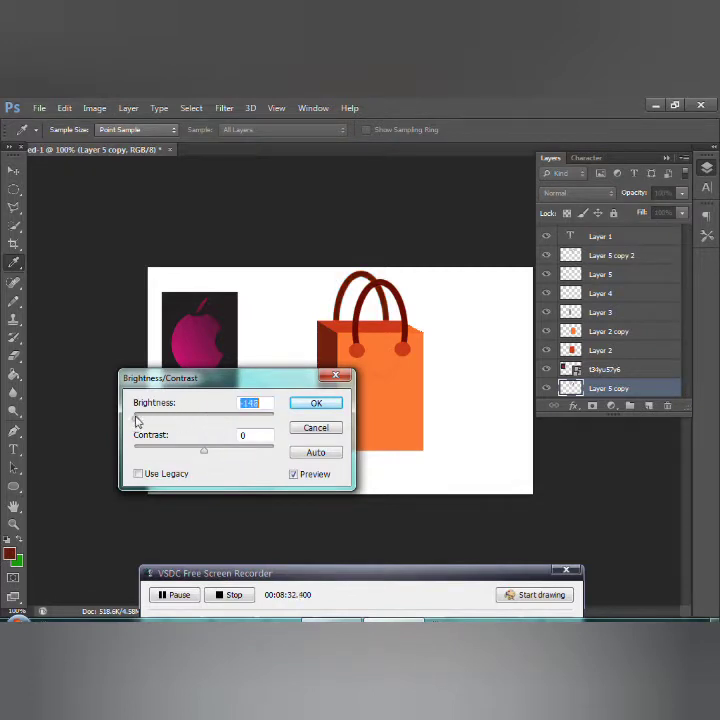
drag(205, 454, 249, 461)
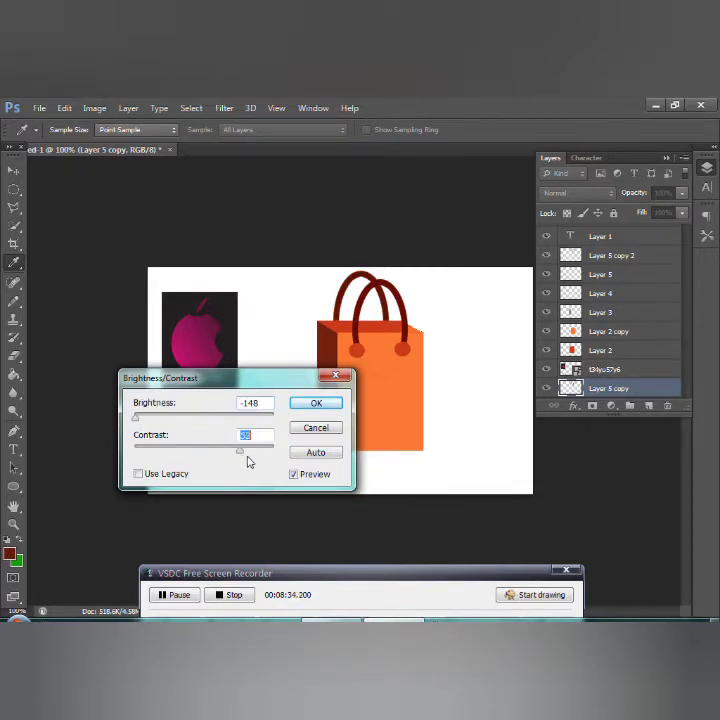
click(316, 404)
key(v)
drag(170, 335, 452, 396)
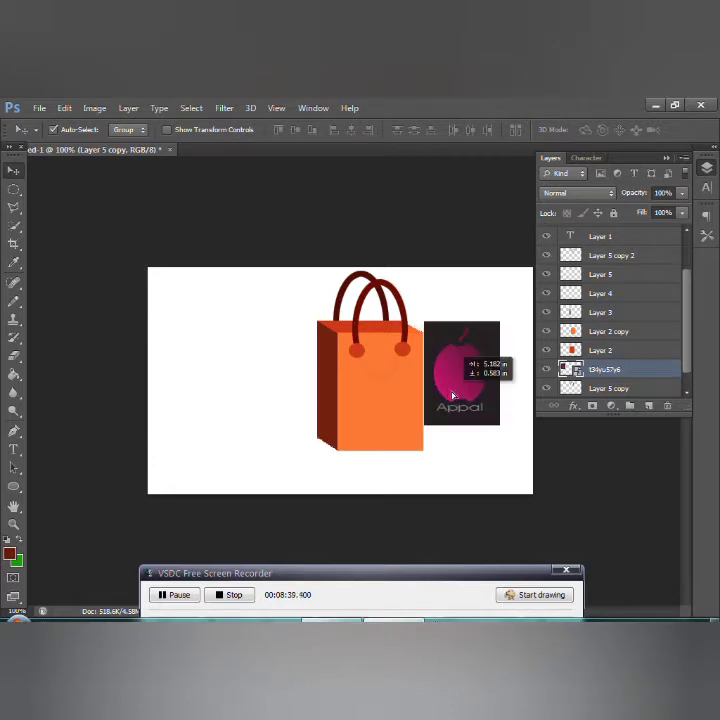
Step: Move the logo layer to the top of the stack and place the logo on the bag's front
drag(643, 372, 643, 237)
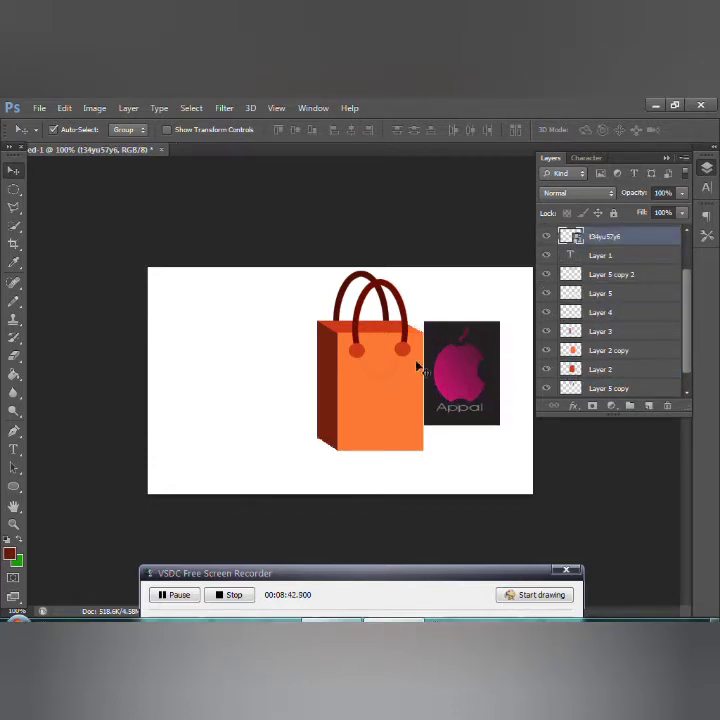
drag(495, 345, 415, 362)
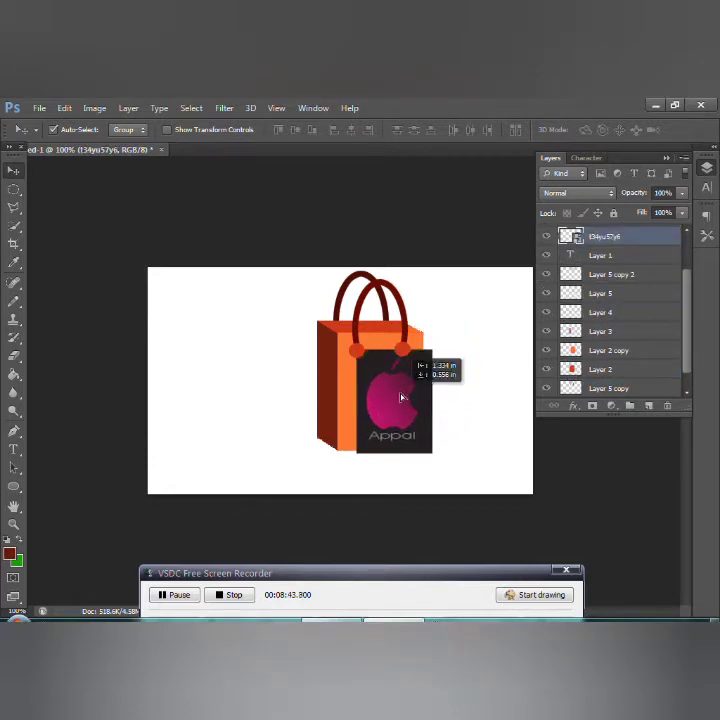
click(452, 405)
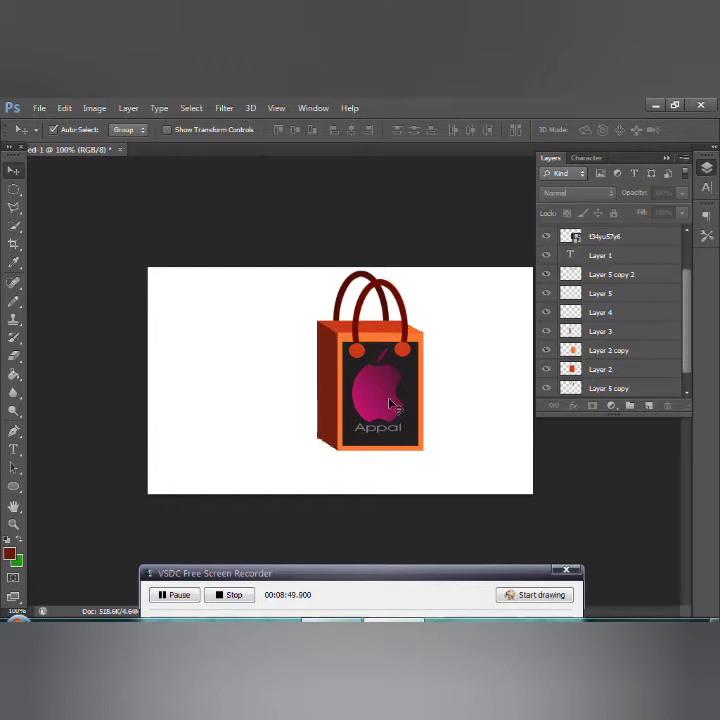
click(405, 425)
Step: Scale the logo down with Free Transform to fit the bag front and nudge it up
key(ctrl+t)
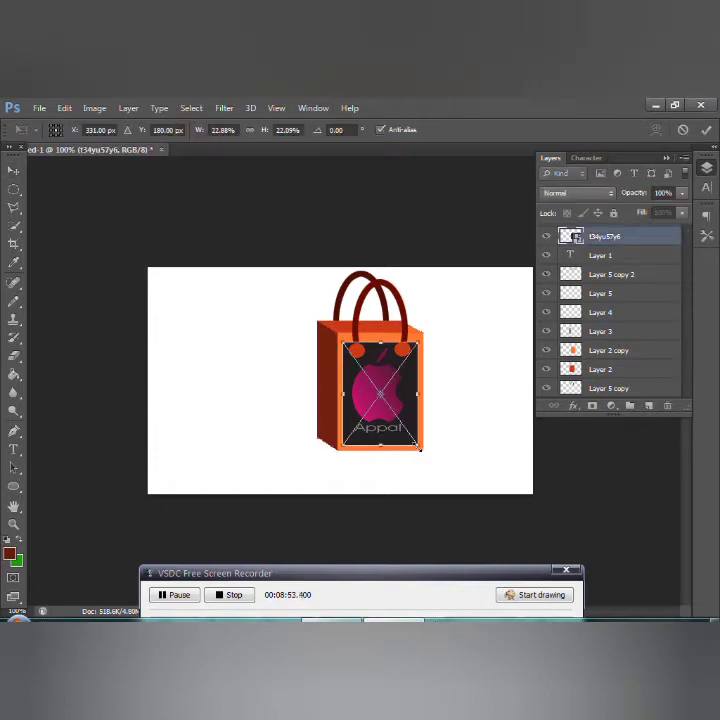
mouse_move(420, 447)
mouse_down()
mouse_move(412, 400)
mouse_move(399, 393)
mouse_move(408, 409)
mouse_up()
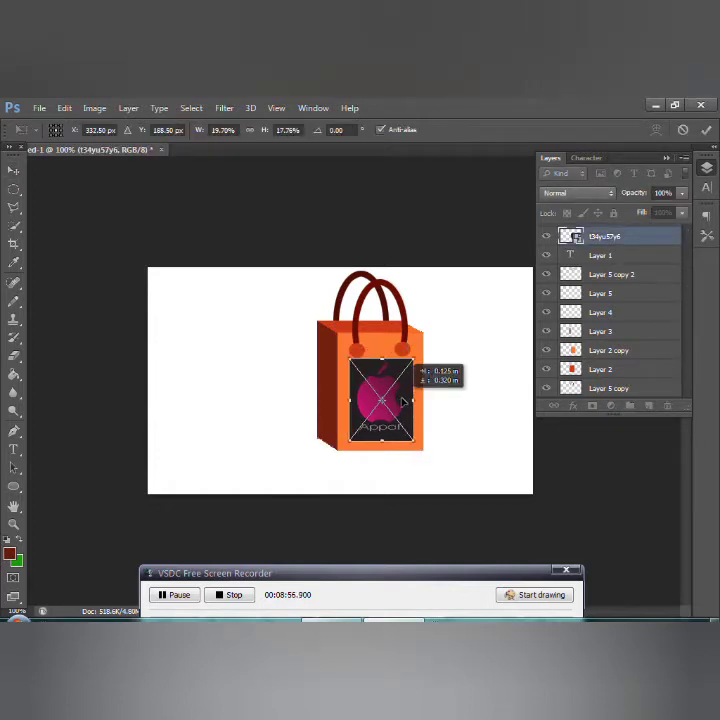
key(Return)
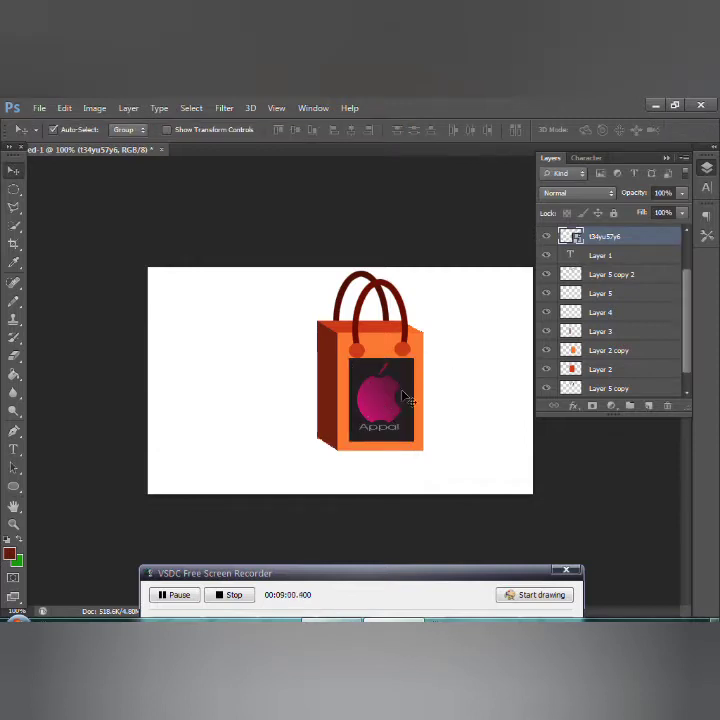
drag(407, 398, 402, 388)
click(519, 460)
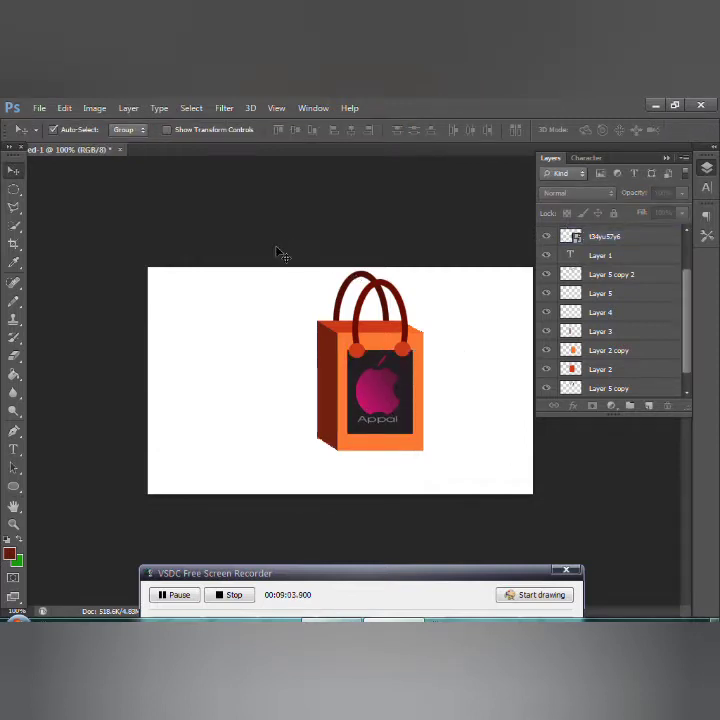
Step: Marquee-select all the bag's layers and move the bag left and down
drag(280, 254, 455, 477)
mouse_move(384, 384)
mouse_down()
mouse_move(345, 399)
mouse_move(254, 310)
mouse_up()
click(450, 460)
Step: Reselect the bag layers, cancel the Duplicate Layers dialog, and adjust the Layers panel
click(365, 403)
drag(257, 266, 418, 420)
right_click(411, 378)
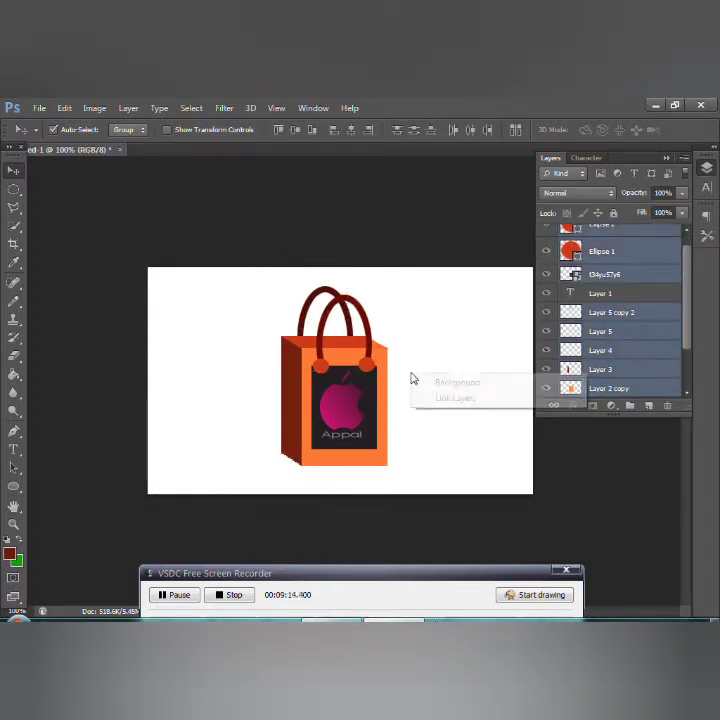
right_click(590, 326)
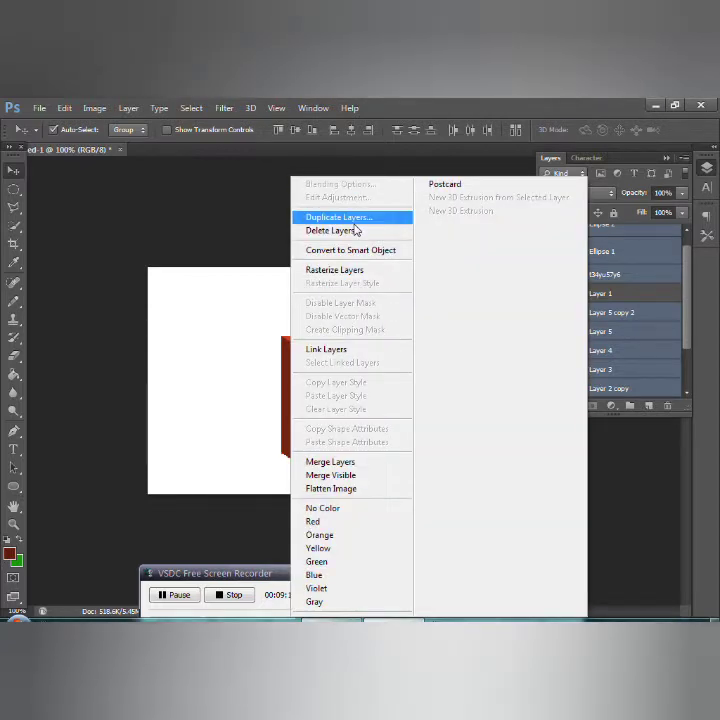
click(356, 218)
click(476, 276)
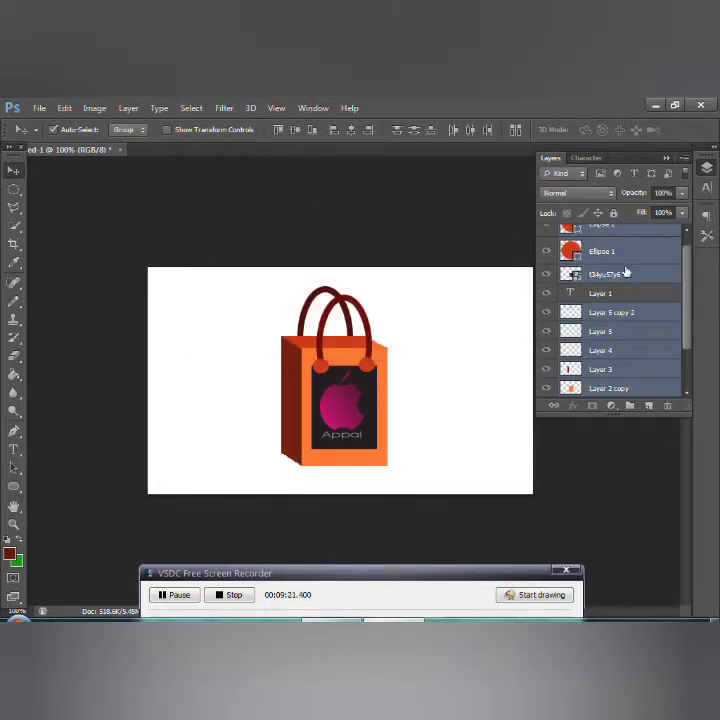
right_click(612, 294)
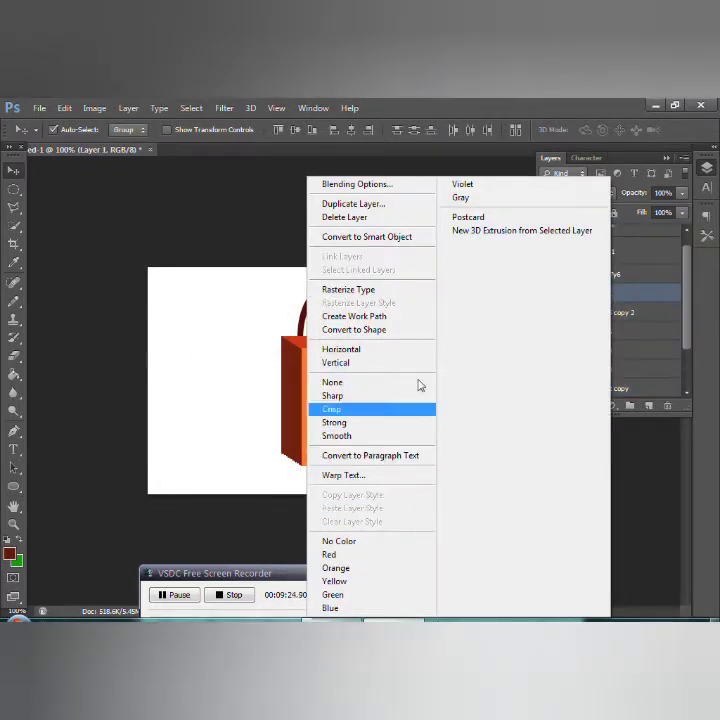
click(201, 305)
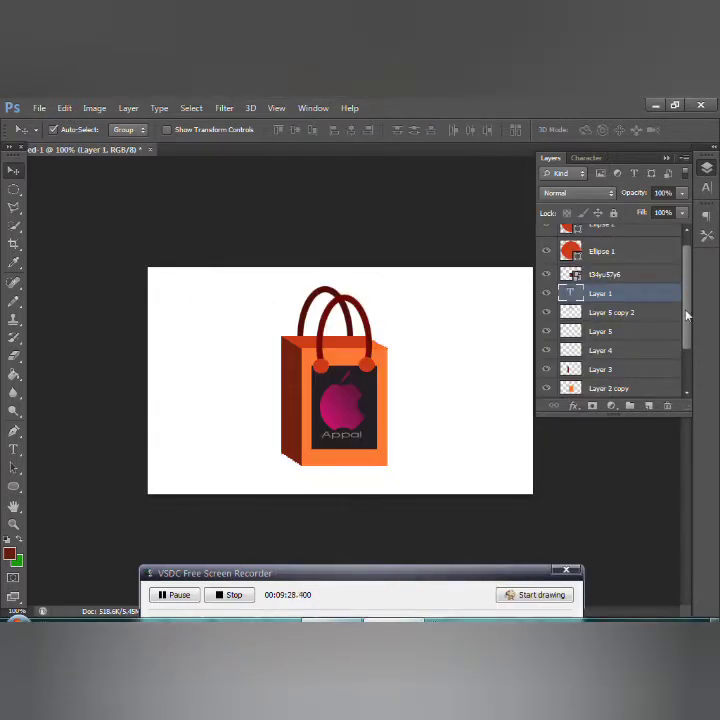
drag(686, 316, 688, 375)
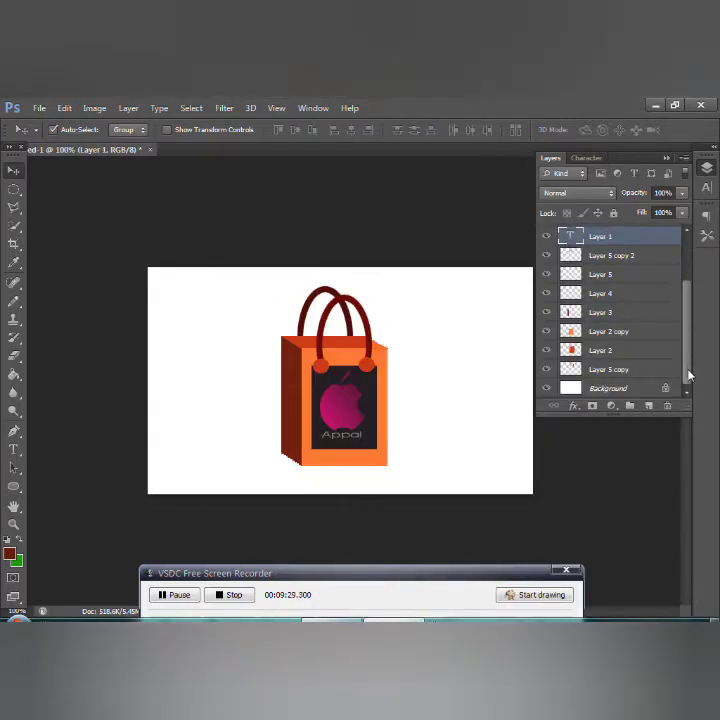
Step: Try an elliptical selection under the bag's base, then deselect it
click(14, 189)
drag(260, 449, 435, 465)
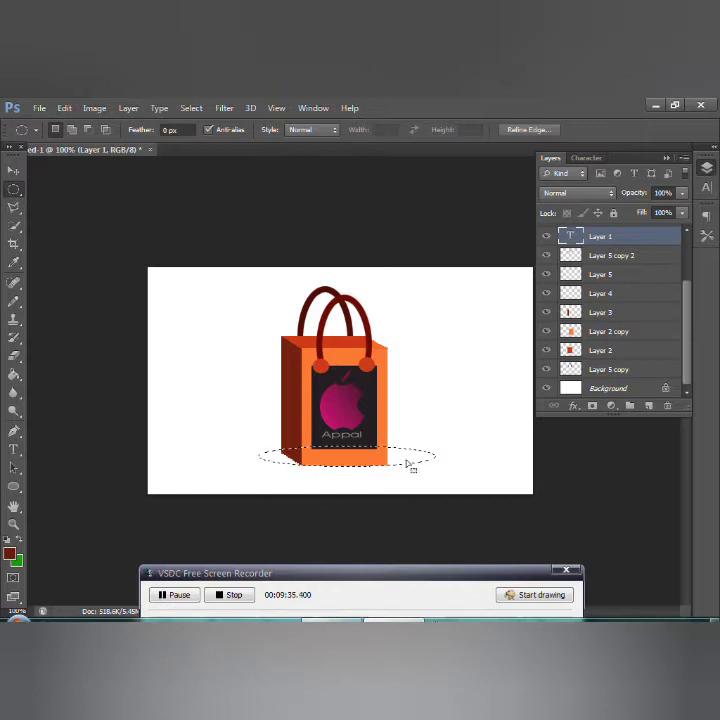
drag(389, 459, 390, 473)
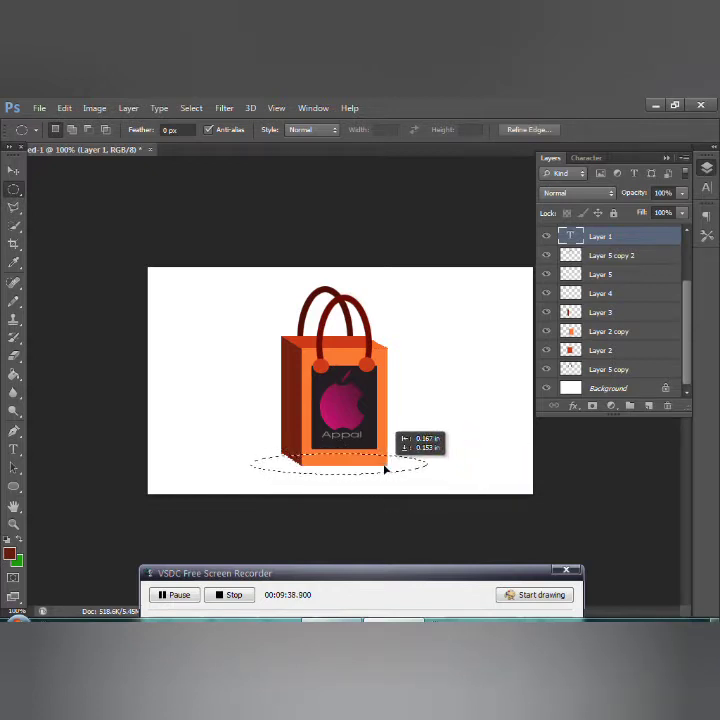
key(ctrl+d)
drag(688, 316, 671, 258)
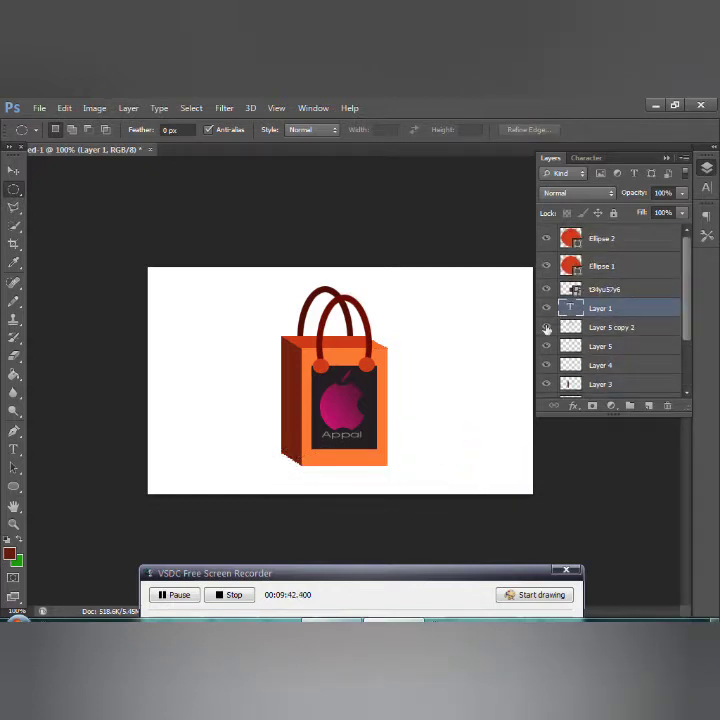
Step: Add a new layer and fill an oval selection under the bag with grey
click(649, 410)
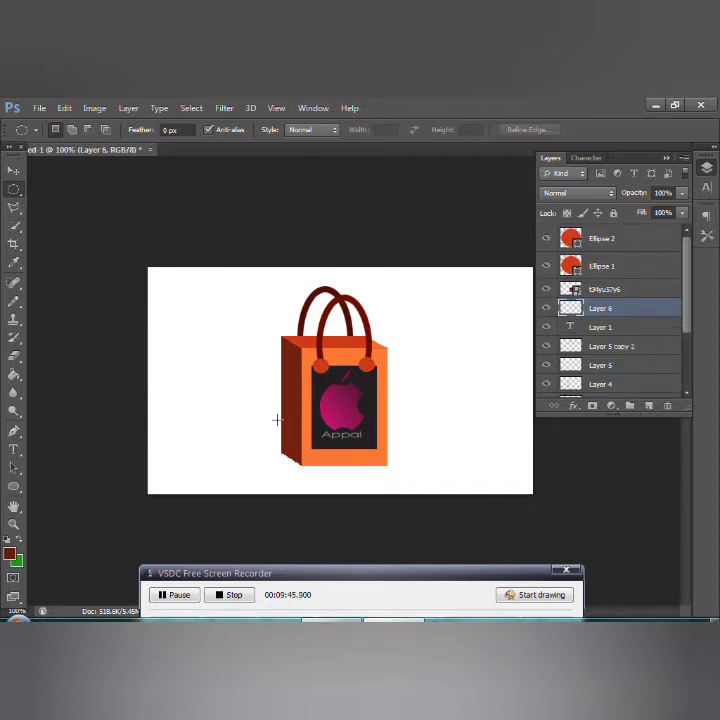
drag(257, 449, 422, 474)
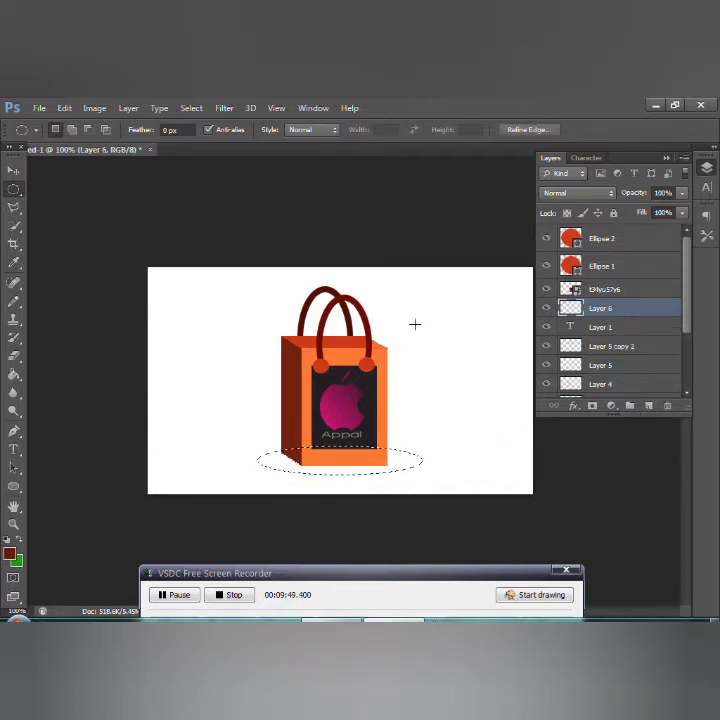
key(g)
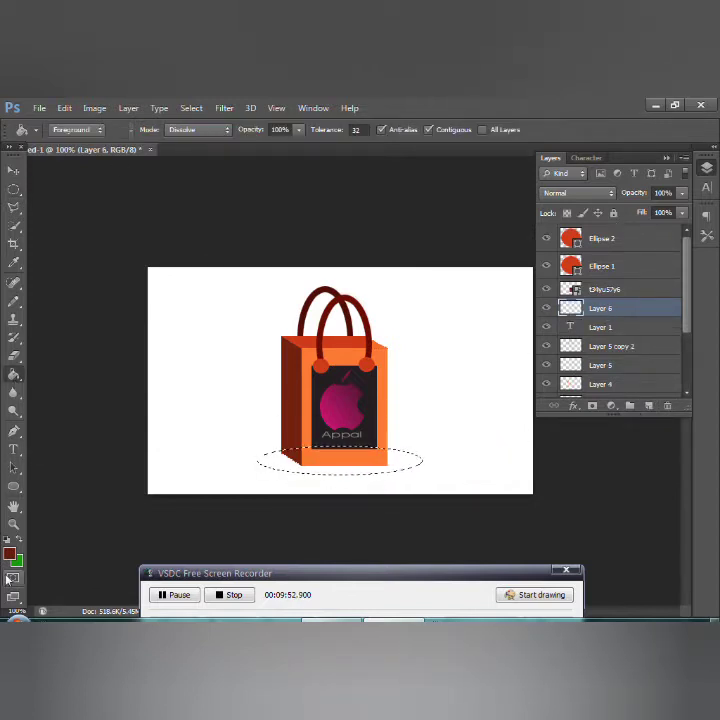
click(9, 552)
drag(568, 466, 418, 448)
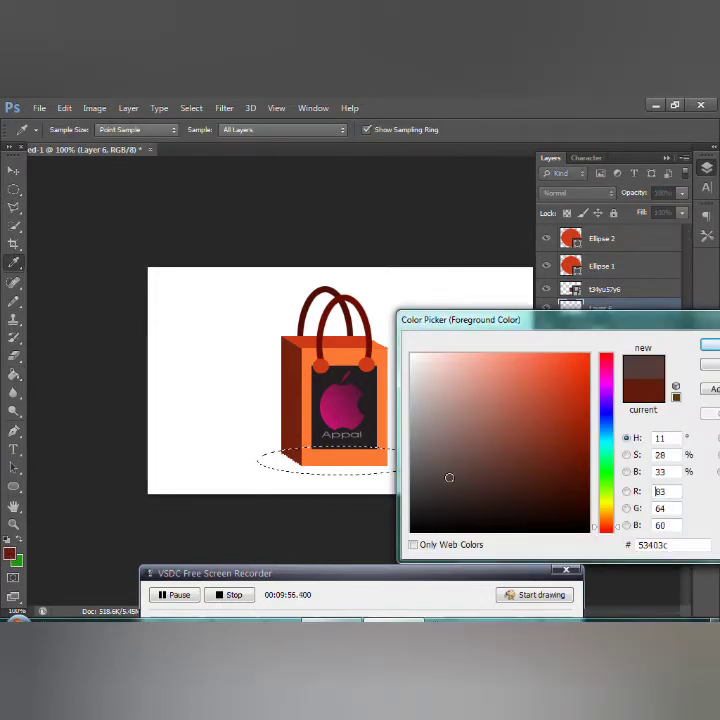
click(708, 345)
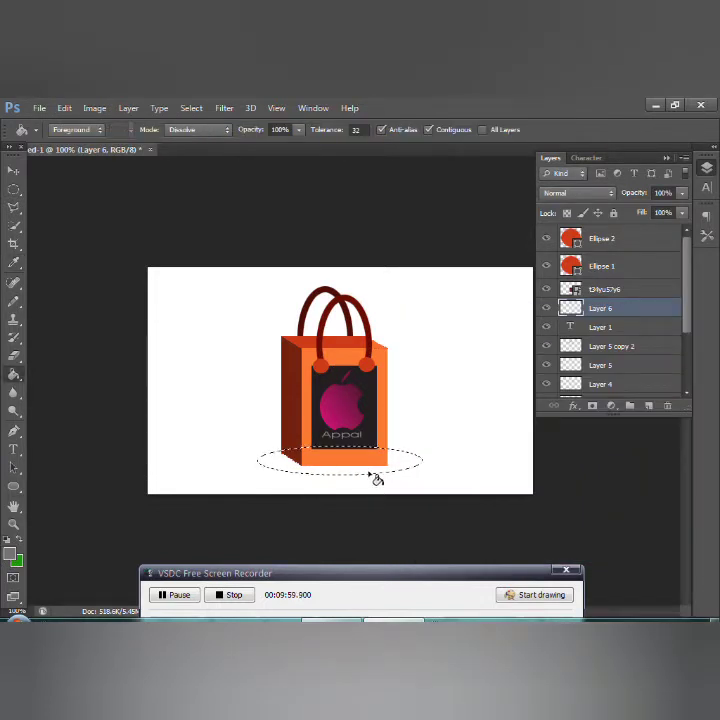
click(372, 468)
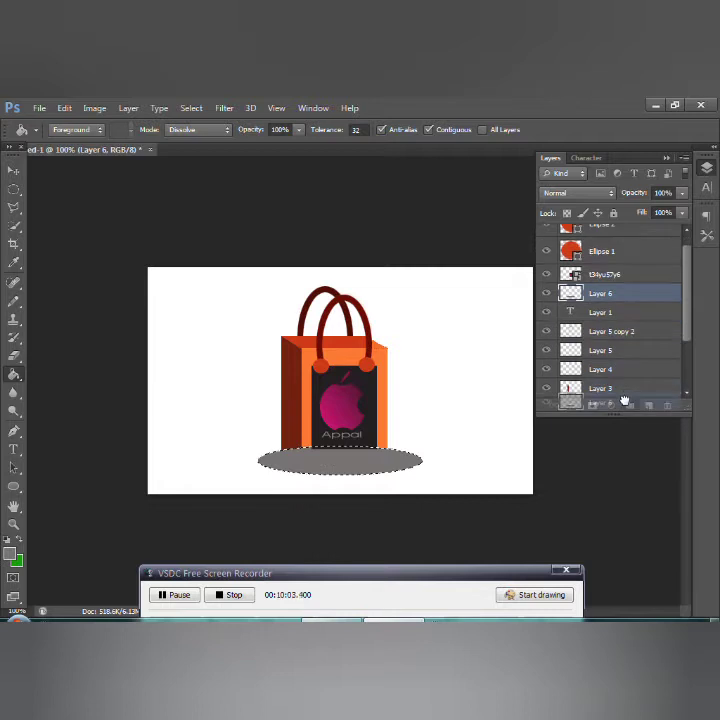
Step: Move the Layer 6 shadow just above Background and clear the selection
drag(628, 363, 650, 373)
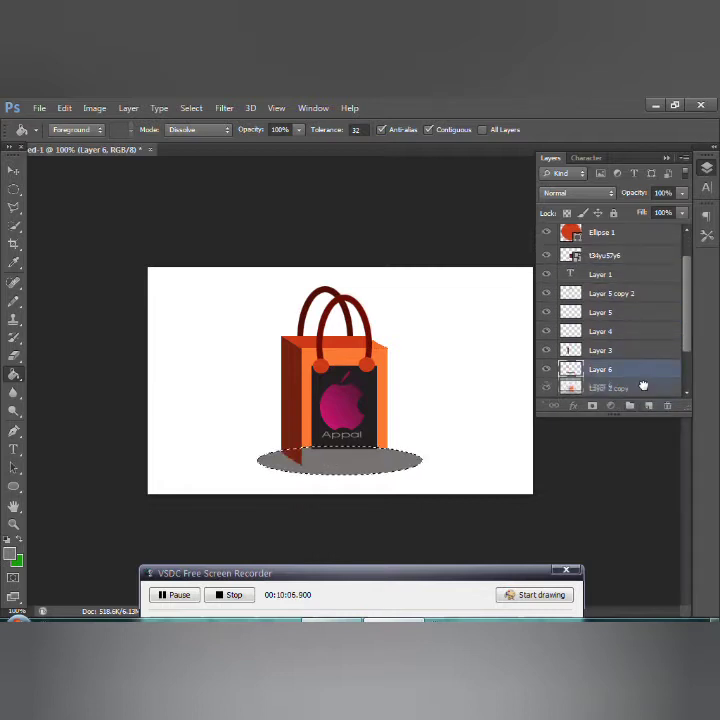
key(ctrl+g)
click(688, 379)
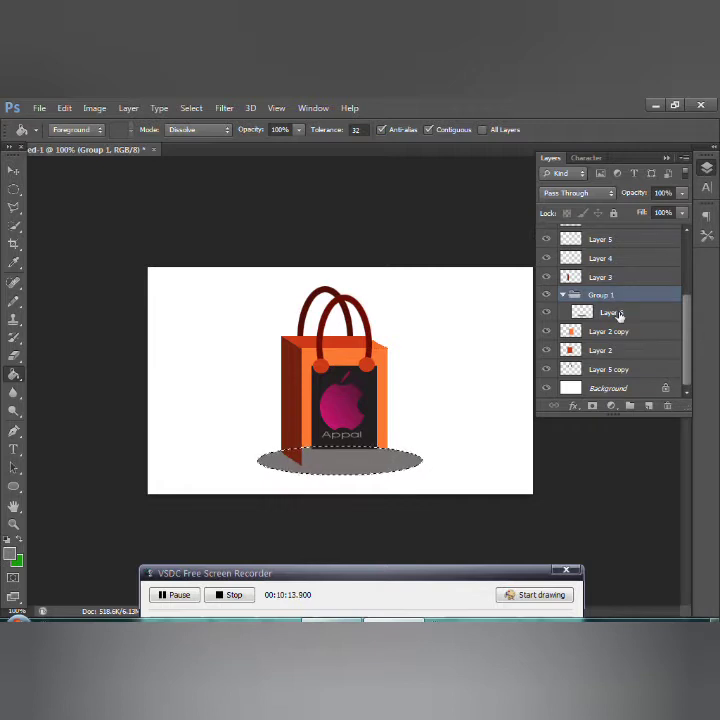
drag(619, 372, 618, 379)
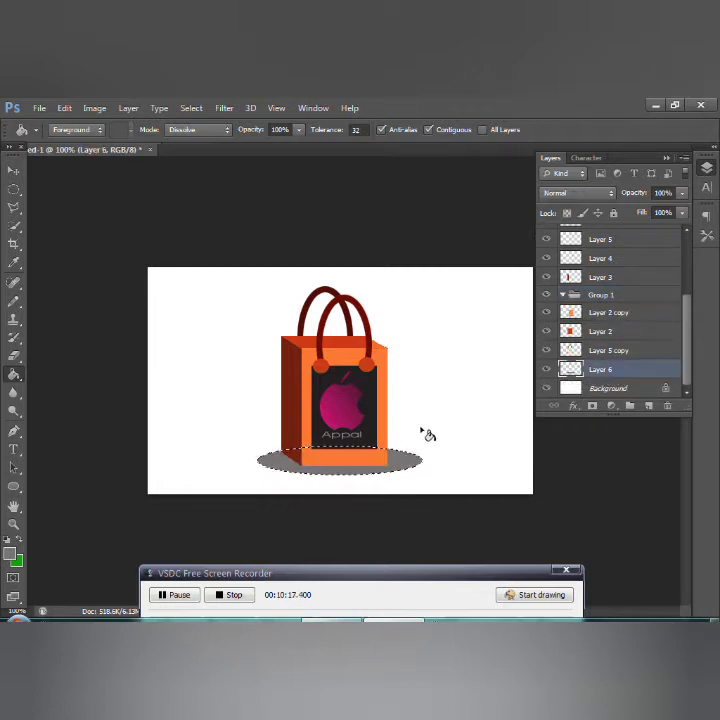
click(13, 189)
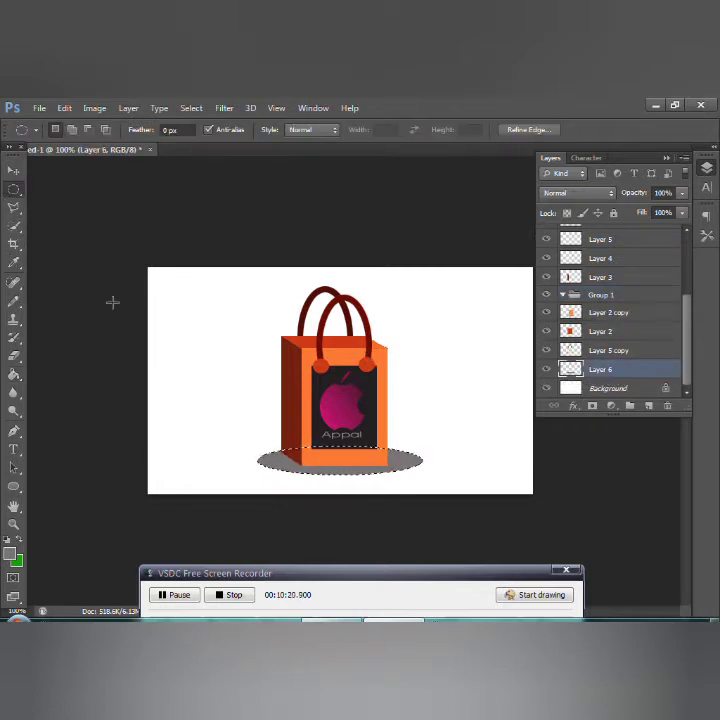
click(524, 432)
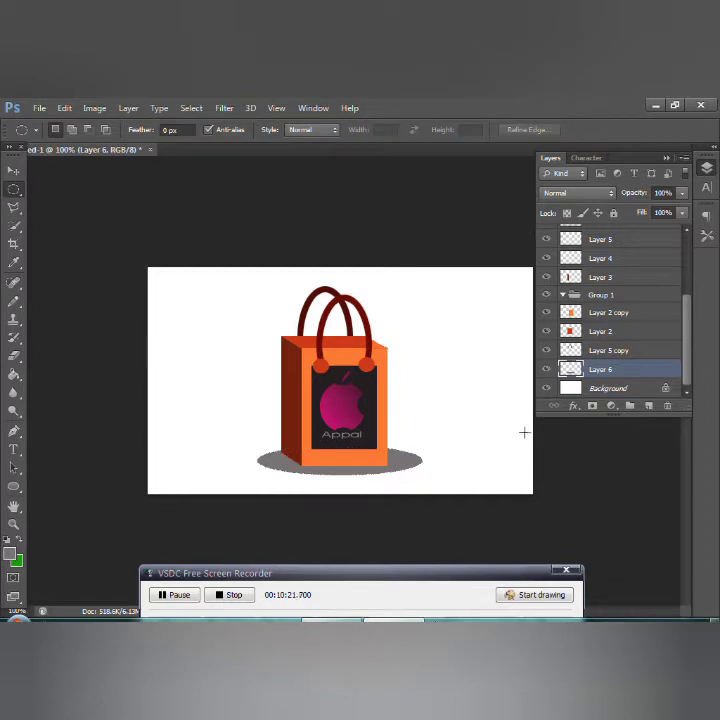
Step: Reposition the grey shadow, then delete the Layer 6 shadow
click(11, 171)
mouse_move(411, 458)
mouse_down()
mouse_move(400, 472)
mouse_move(397, 461)
mouse_up()
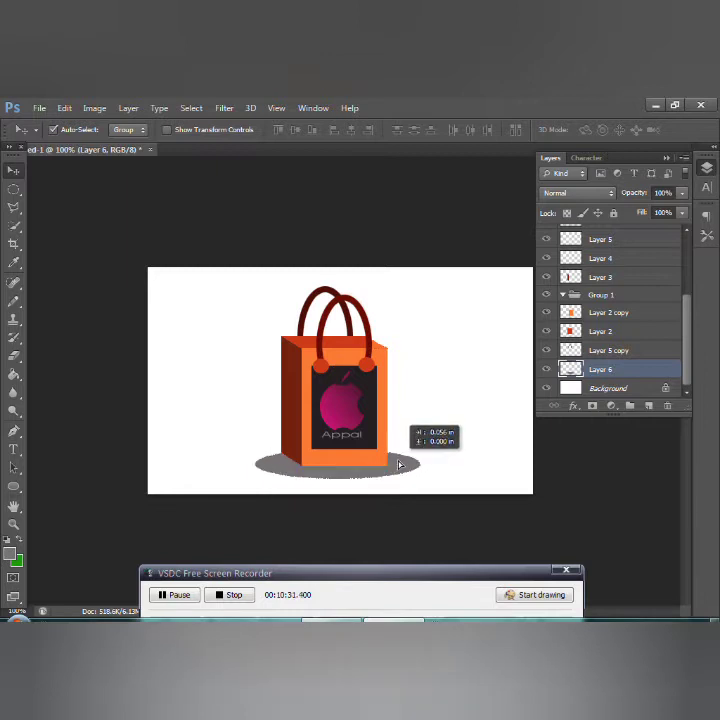
click(434, 445)
click(603, 371)
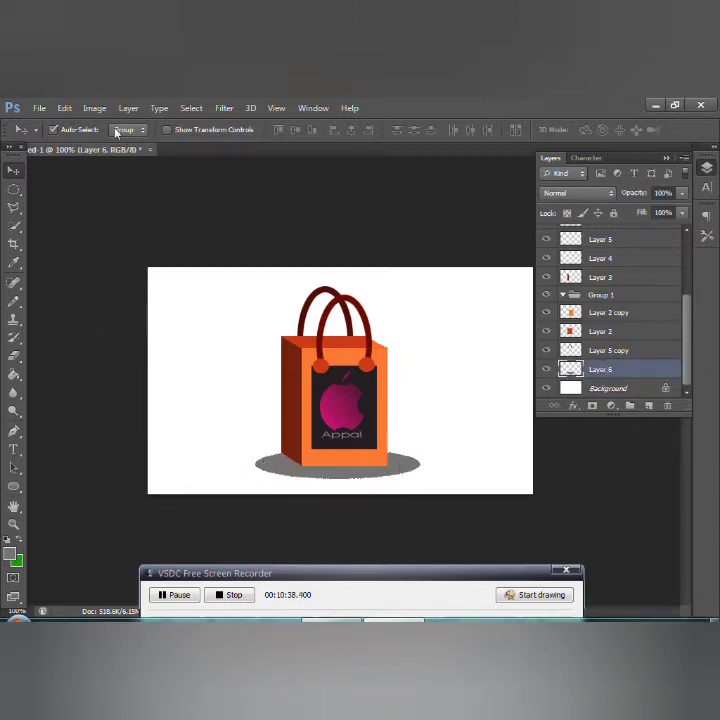
drag(373, 474, 418, 476)
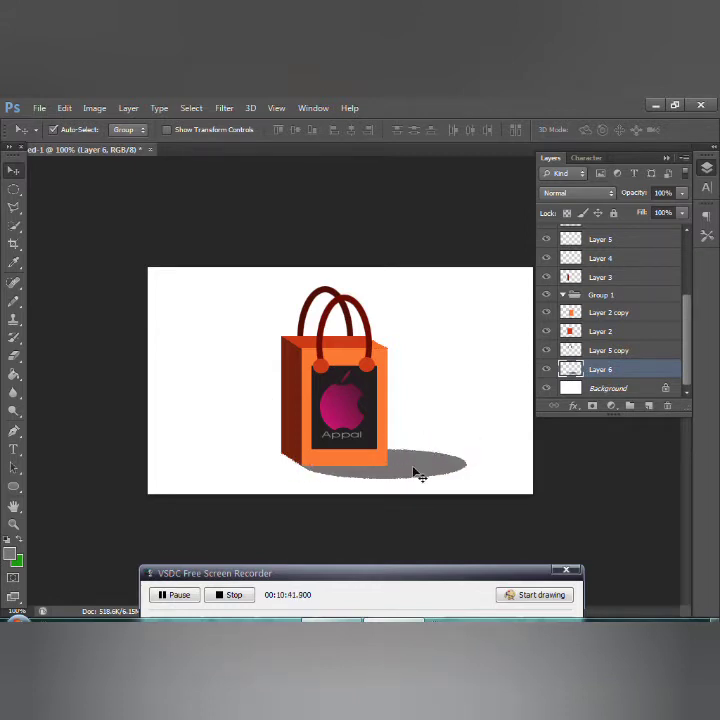
key(Delete)
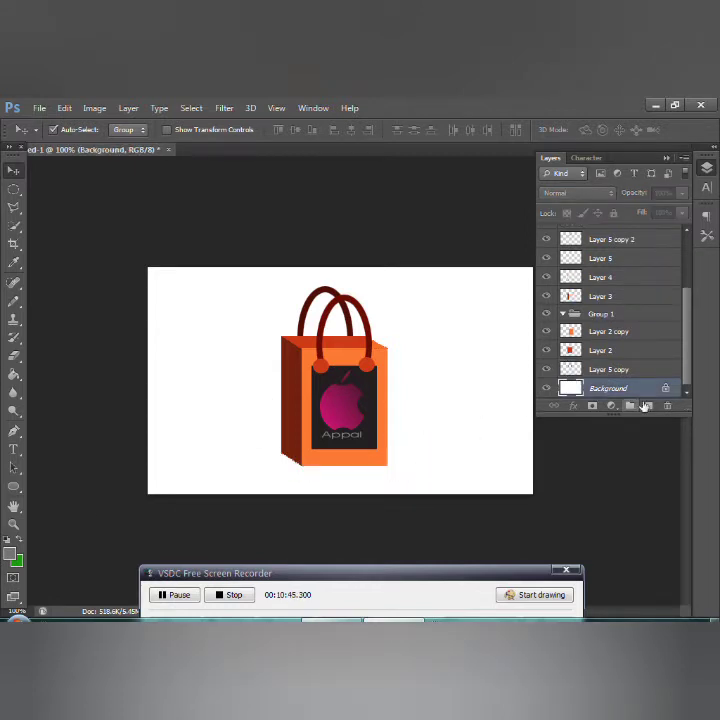
Step: Draw a wide flat grey ellipse, about 259 × 31 px, under the bag and nudge it down
click(645, 406)
click(13, 487)
mouse_move(250, 451)
mouse_down()
mouse_move(296, 471)
mouse_move(429, 471)
mouse_up()
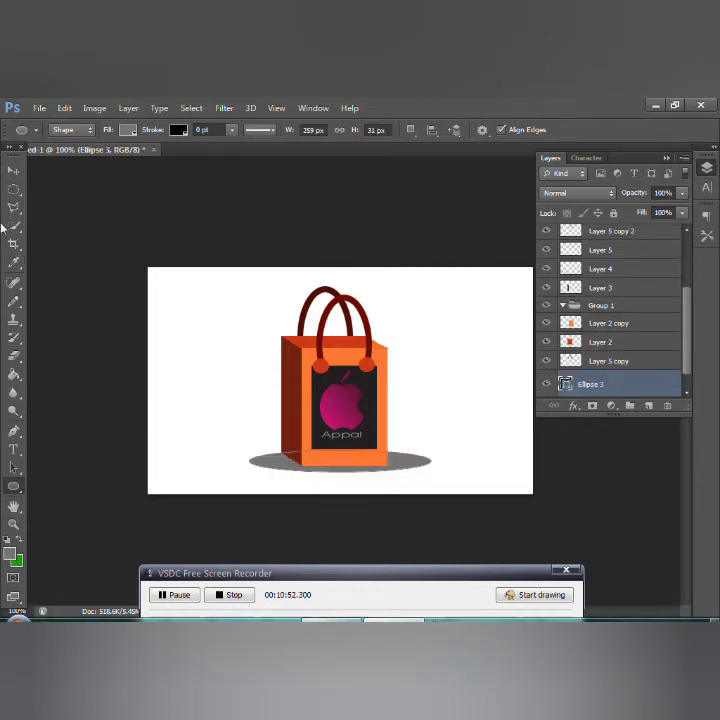
click(13, 170)
key(Down)
key(Down)
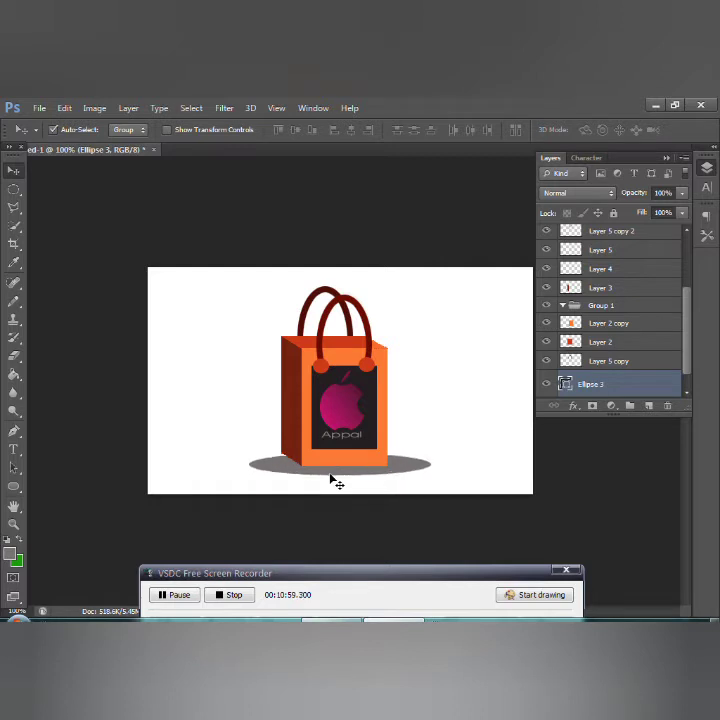
drag(331, 479, 555, 403)
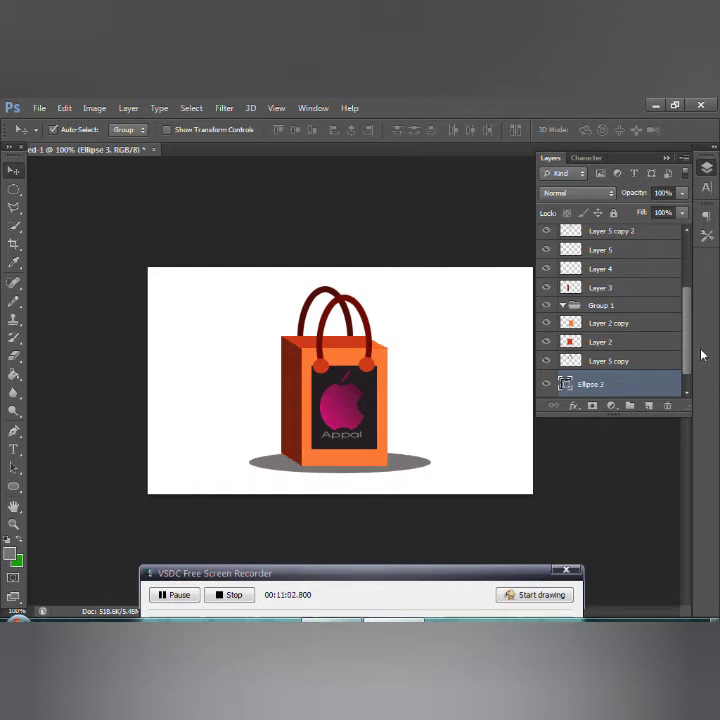
scroll(689, 375, down, 1)
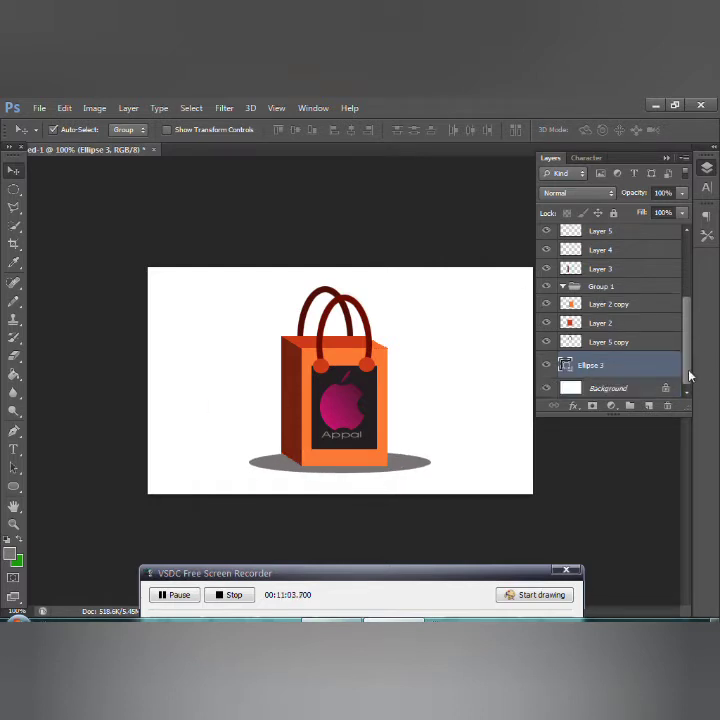
Step: Add a Solid Color fill layer in dark red-brown
click(650, 407)
click(611, 405)
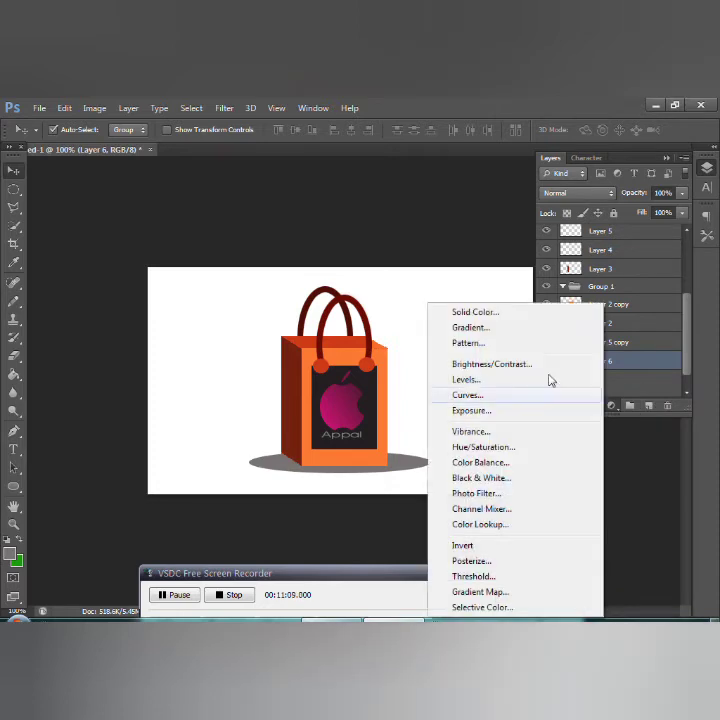
click(495, 313)
click(546, 458)
mouse_move(546, 458)
mouse_down()
mouse_move(574, 403)
mouse_move(590, 455)
mouse_move(549, 454)
mouse_up()
click(711, 347)
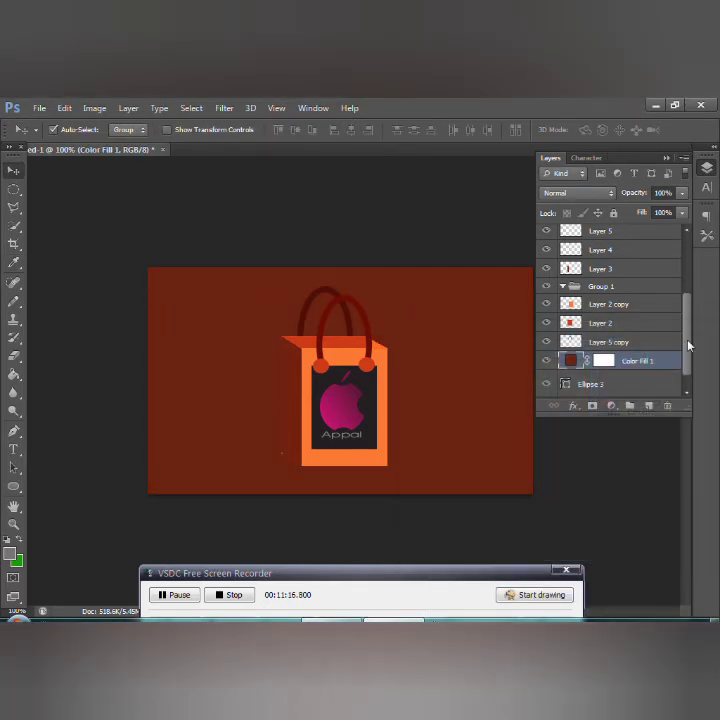
Step: Move Ellipse 3 above the fill, then hide and delete Color Fill 1
drag(625, 381, 615, 361)
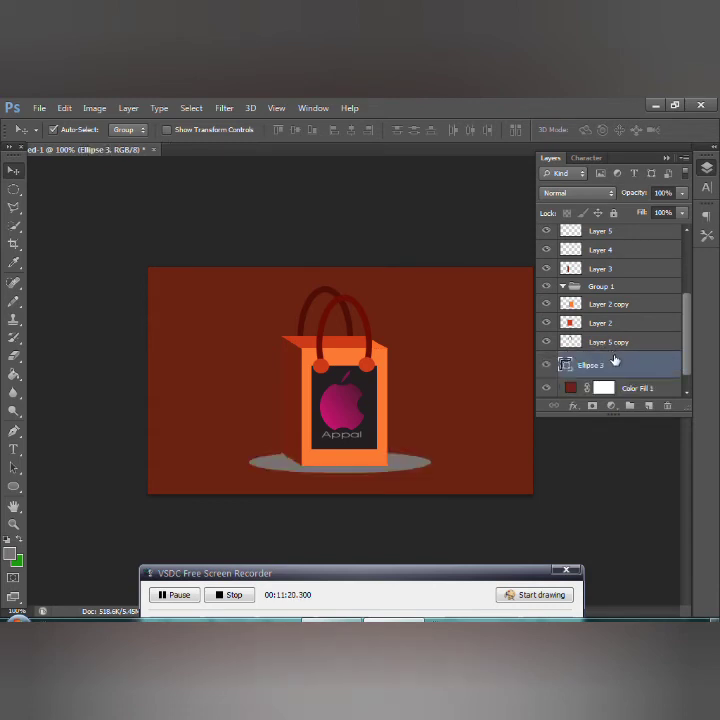
click(546, 388)
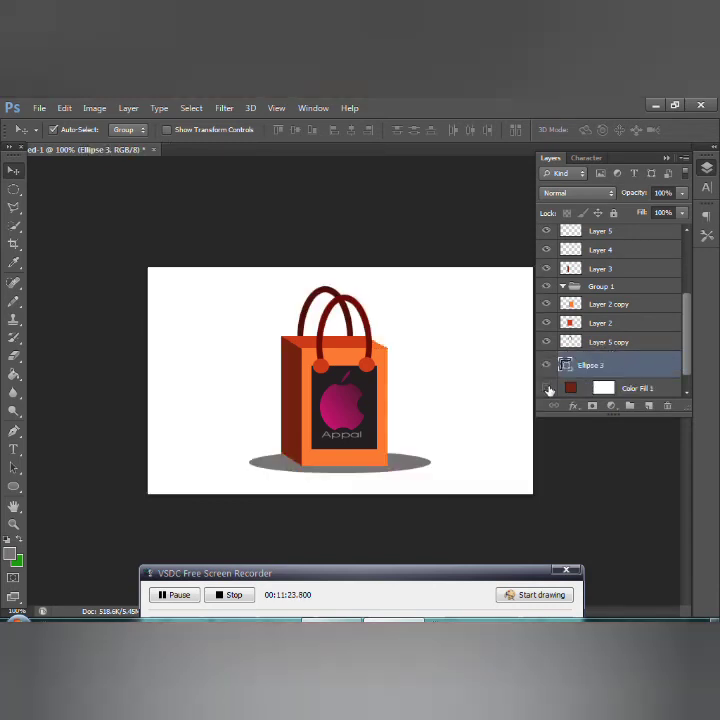
click(615, 390)
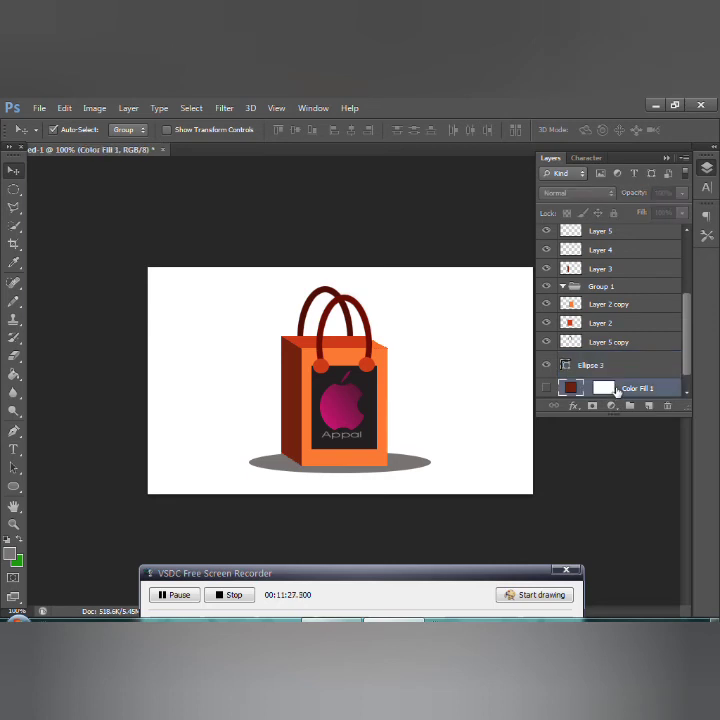
key(Delete)
Step: Add a new Solid Color fill in mint green #aeedc9 as the background
click(611, 405)
click(461, 318)
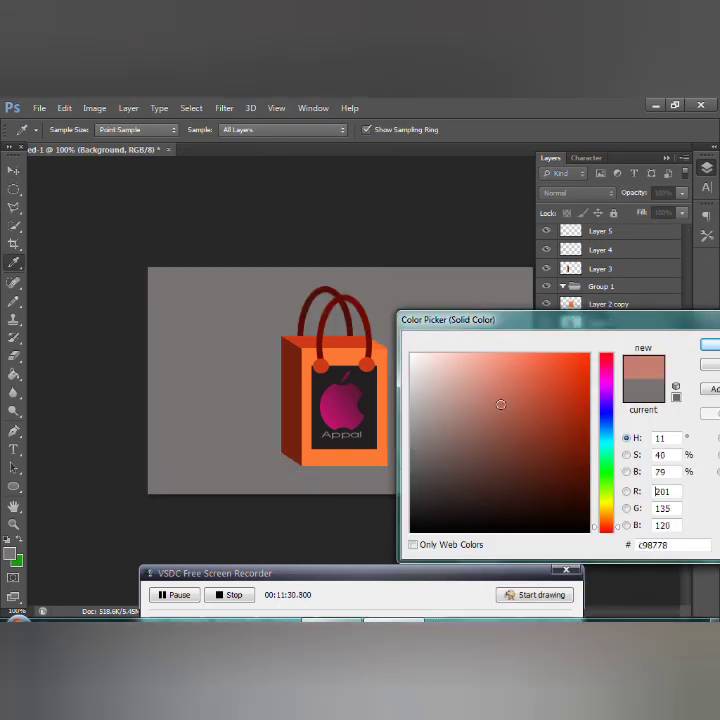
mouse_move(500, 403)
mouse_down()
mouse_move(541, 390)
mouse_move(456, 366)
mouse_up()
click(618, 460)
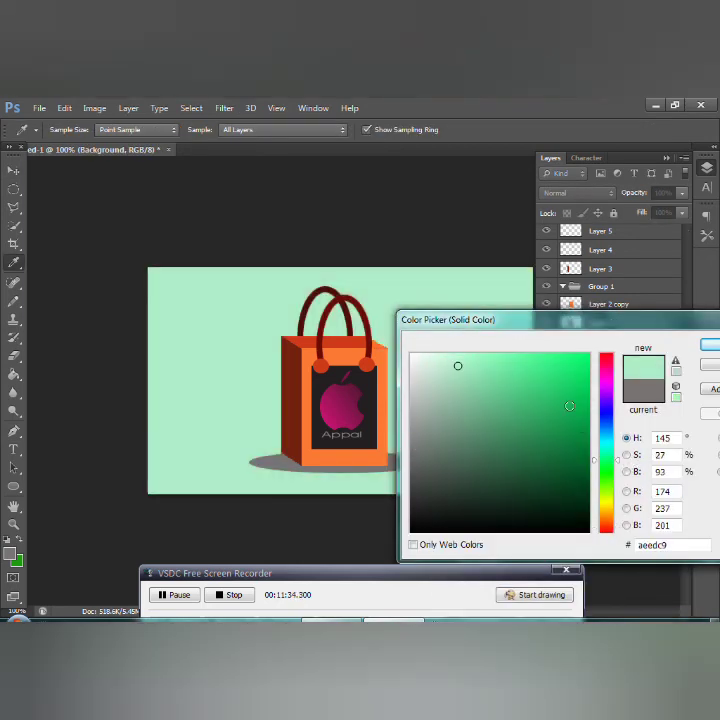
click(709, 344)
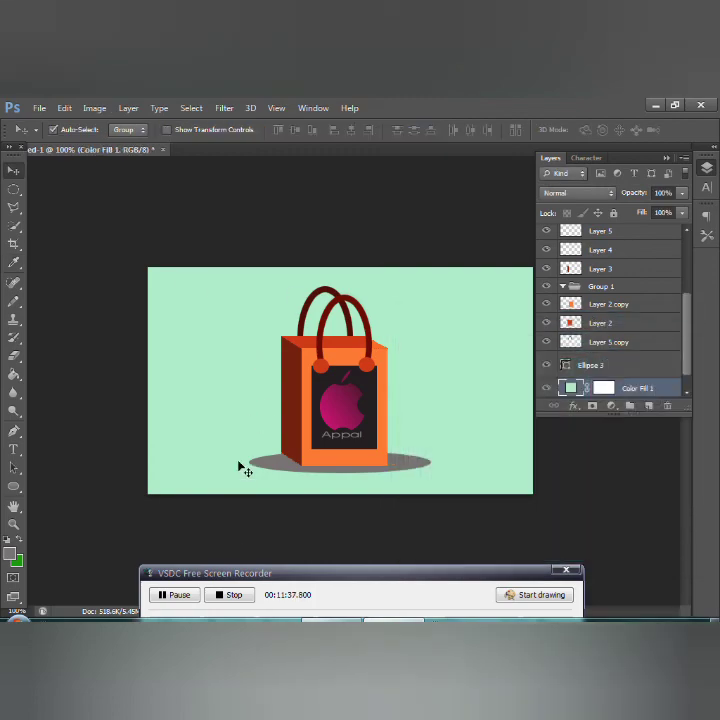